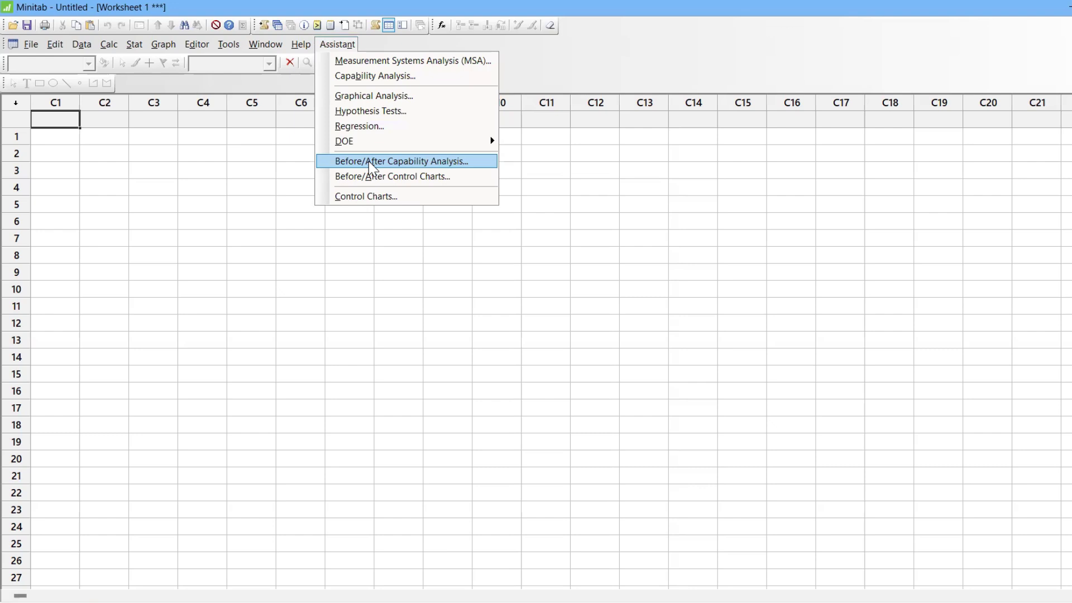
click(186, 174)
text(sAM)
key(BackSpace)
key(BackSpace)
key(BackSpace)
text(SA)
key(BackSpace)
key(BackSpace)
text(sAMP)
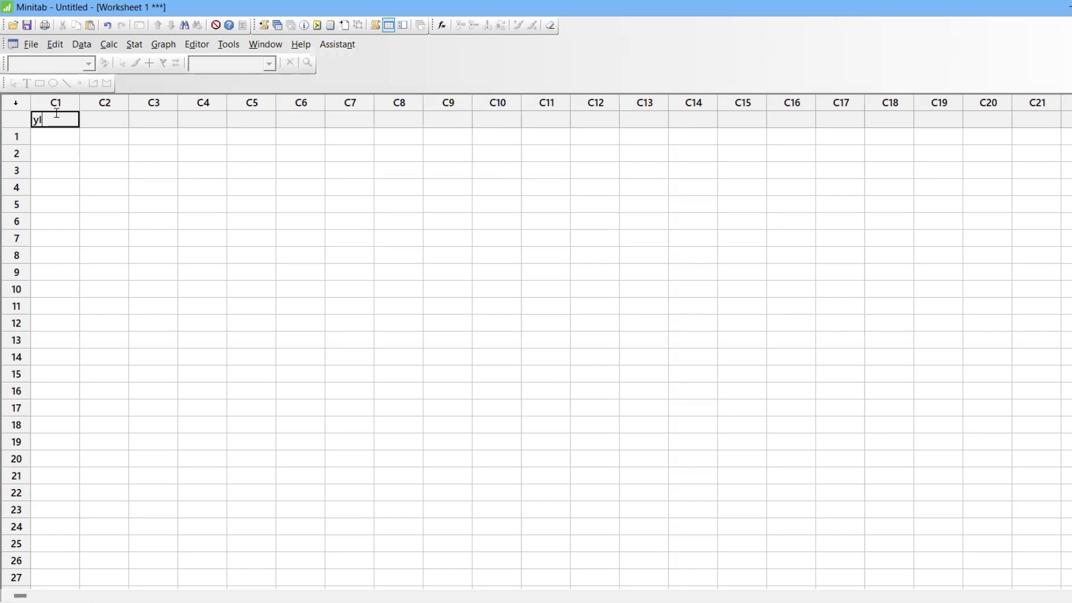
key(BackSpace)
key(BackSpace)
key(BackSpace)
key(BackSpace)
Name column C1 "Yield before" and column C2 "Yield After".
text(Yield before)
key(Return)
click(114, 125)
text(Yield Afte)
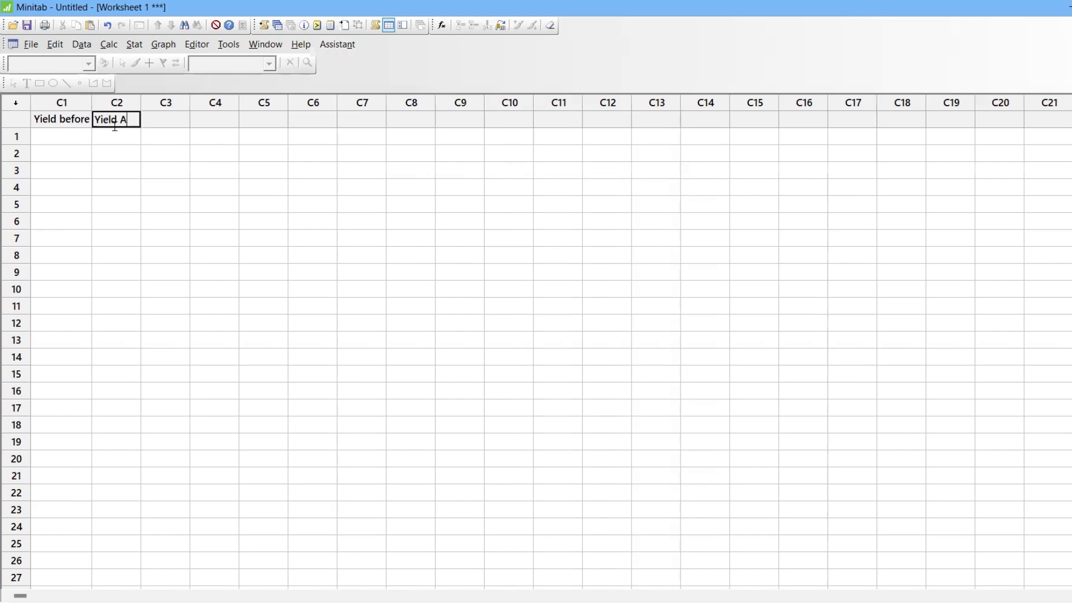
key(BackSpace)
text(te)
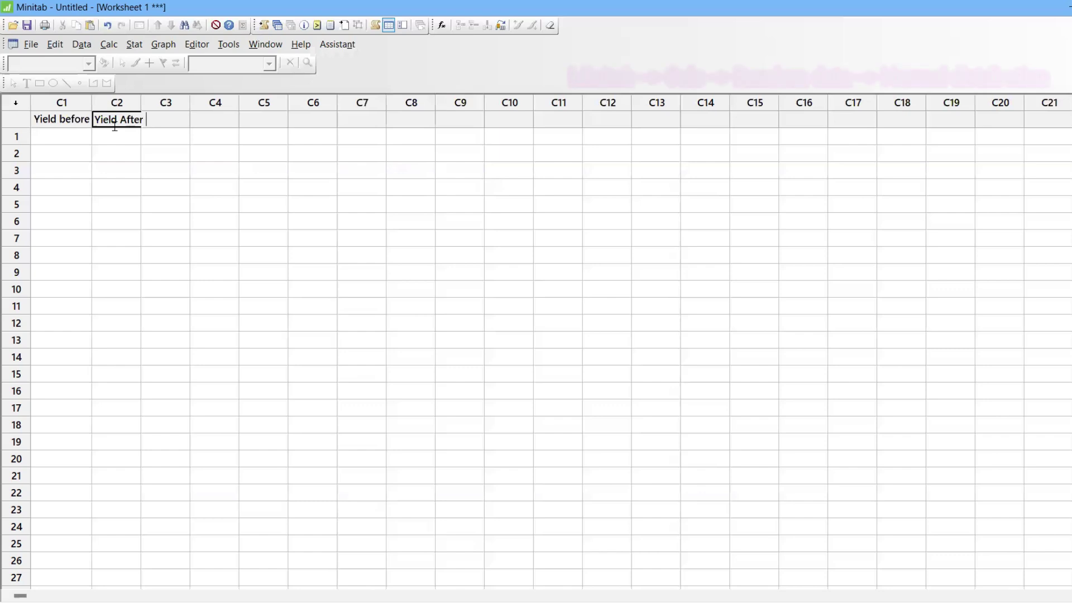
text(r)
key(Return)
Name column C3 "Yield After (50%)" and column C4 "Yield After (75%)".
click(179, 119)
text(Yield )
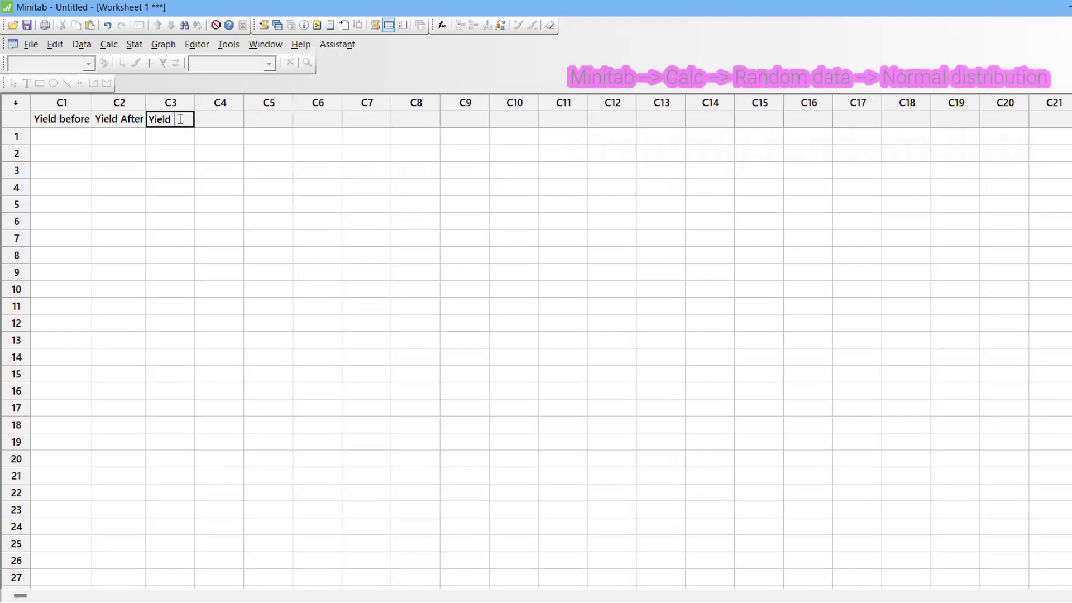
text(After)
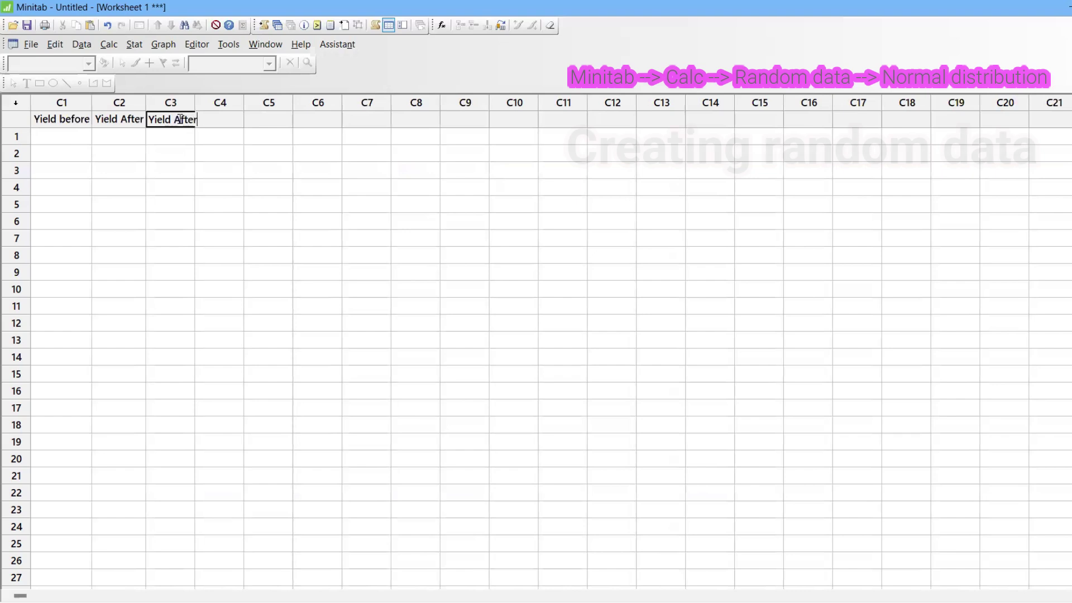
text( (0.)
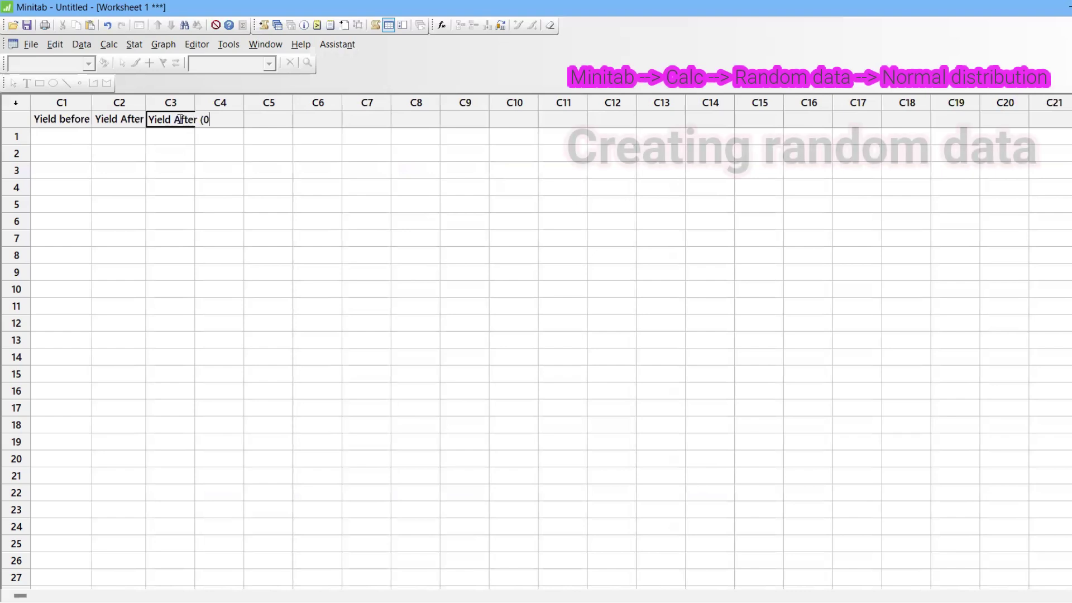
key(BackSpace)
text(50%)
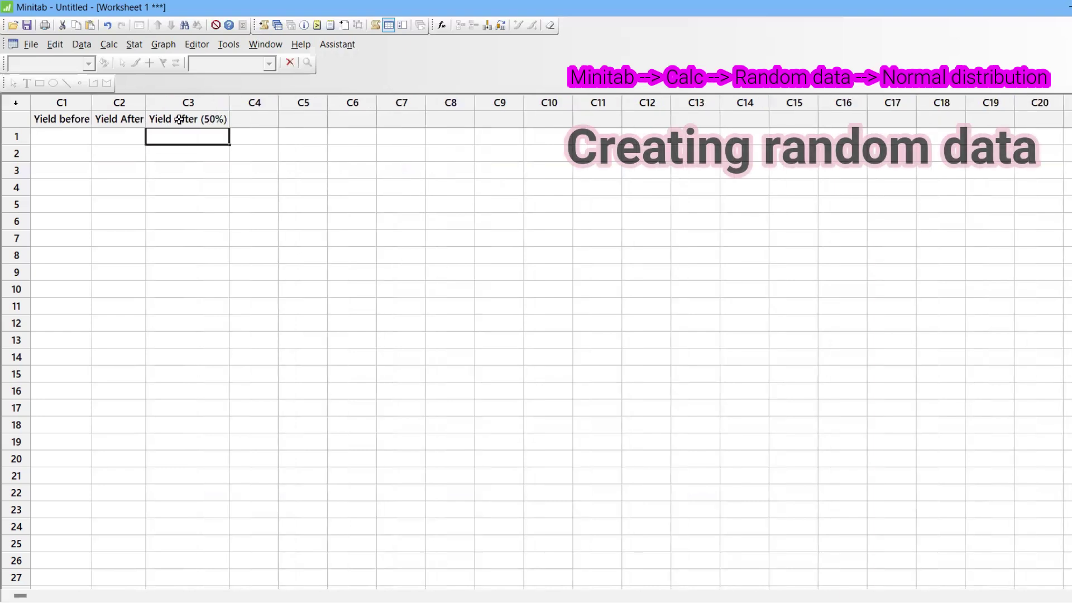
click(261, 122)
text(Yield After (75%)
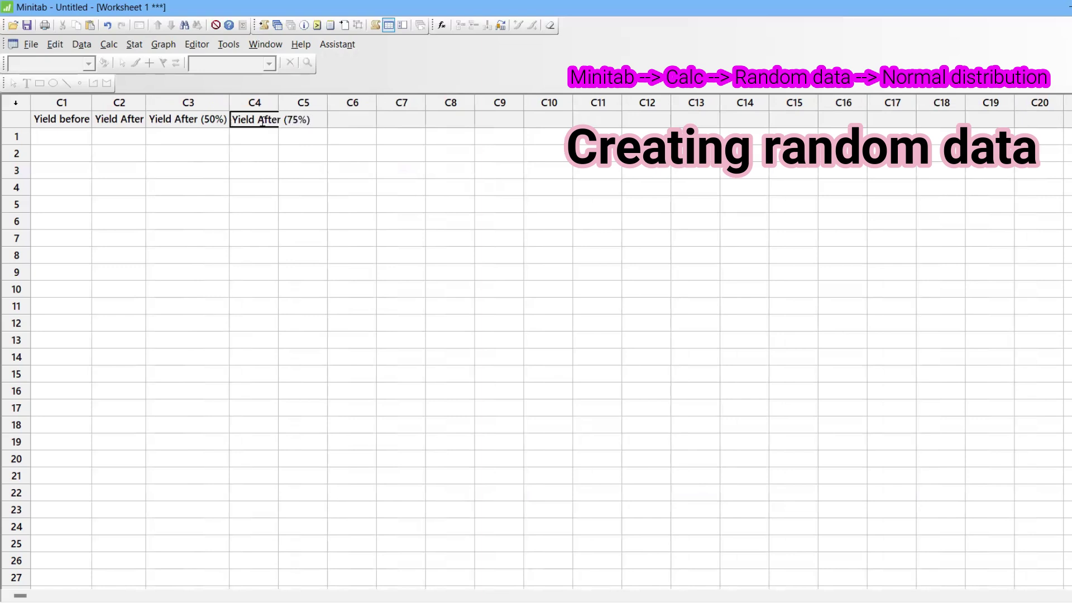
text())
key(Return)
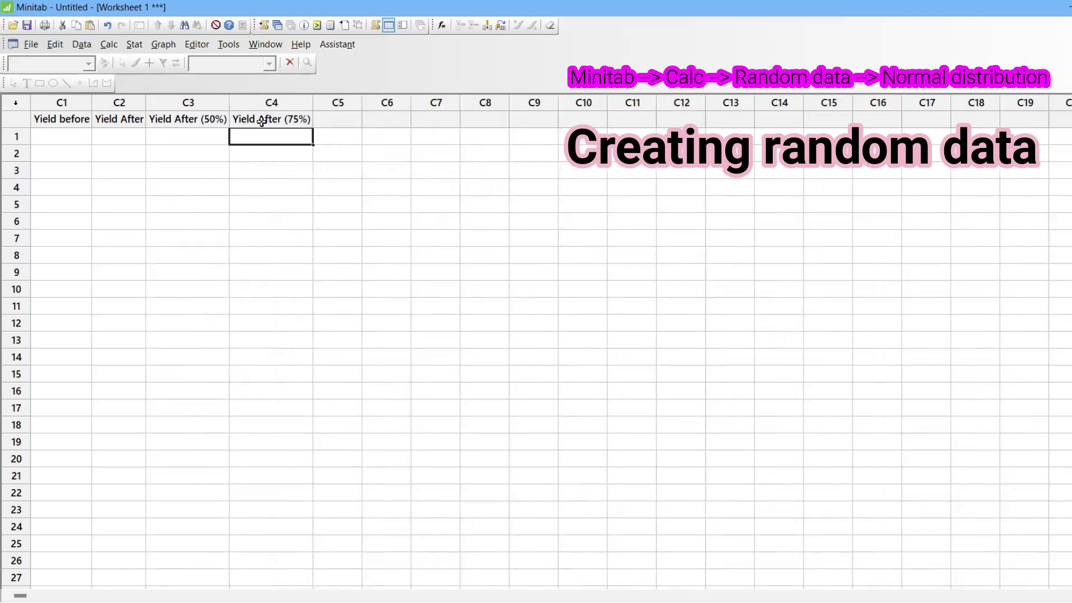
Generate 30 rows of normally distributed random data in Yield before with mean 95 and standard deviation 1.0.
click(104, 47)
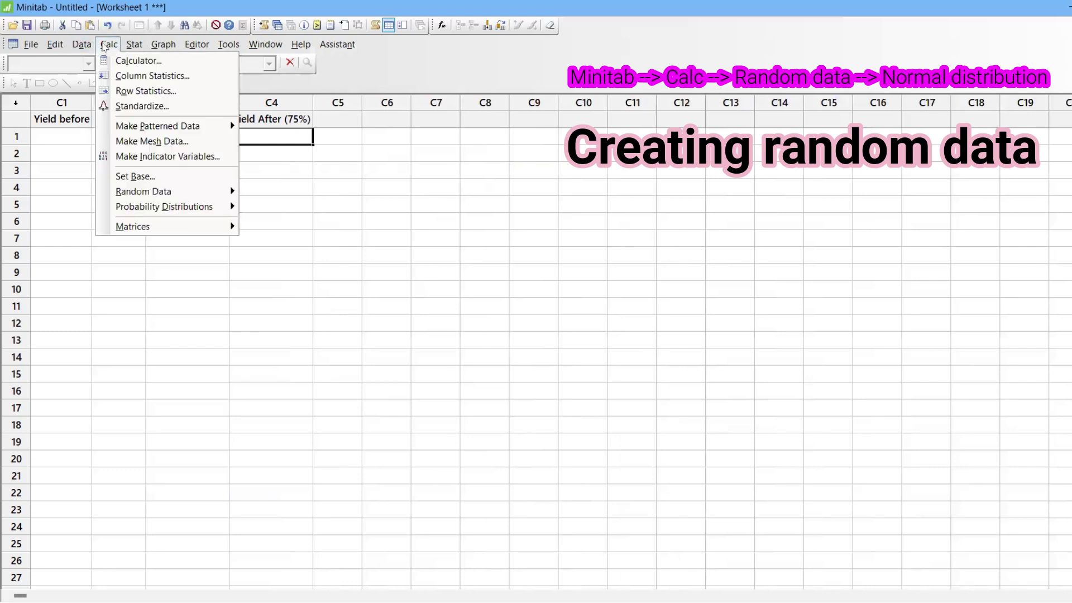
mouse_move(224, 191)
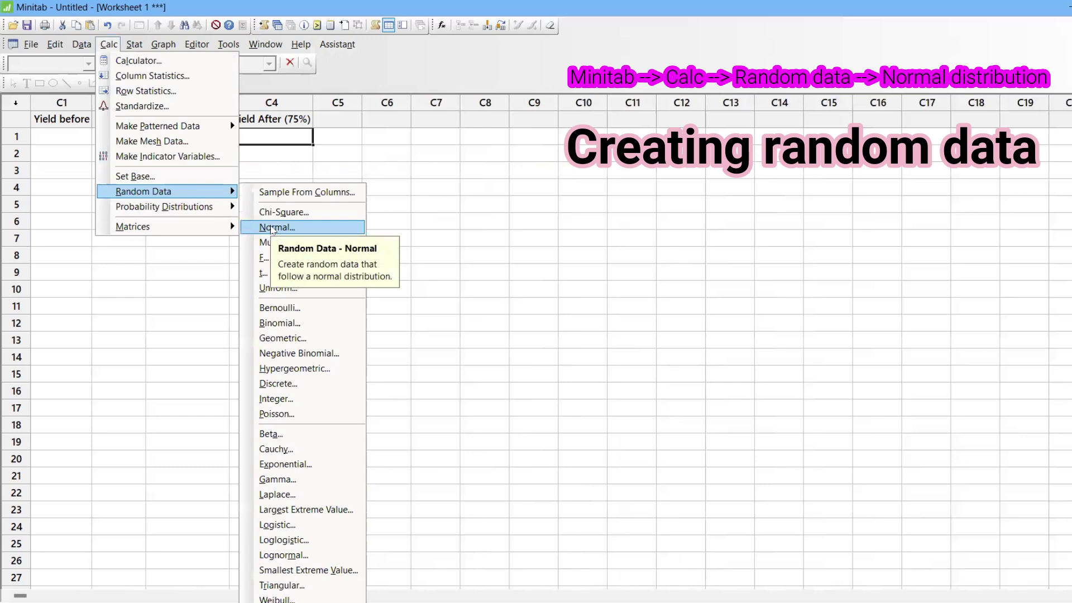
click(272, 228)
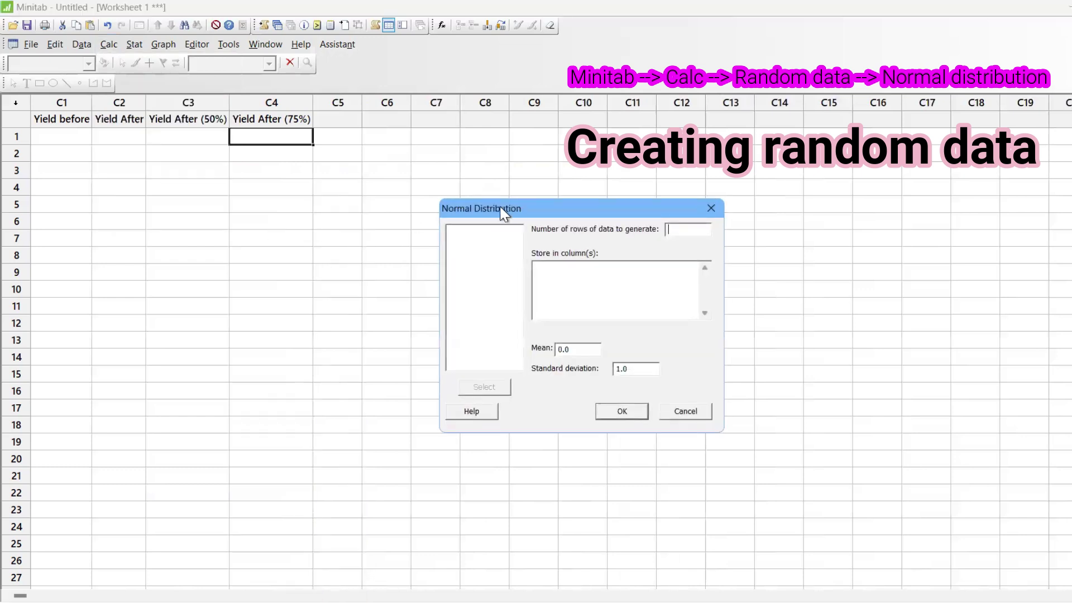
drag(506, 211, 348, 144)
click(523, 161)
text(30)
click(444, 202)
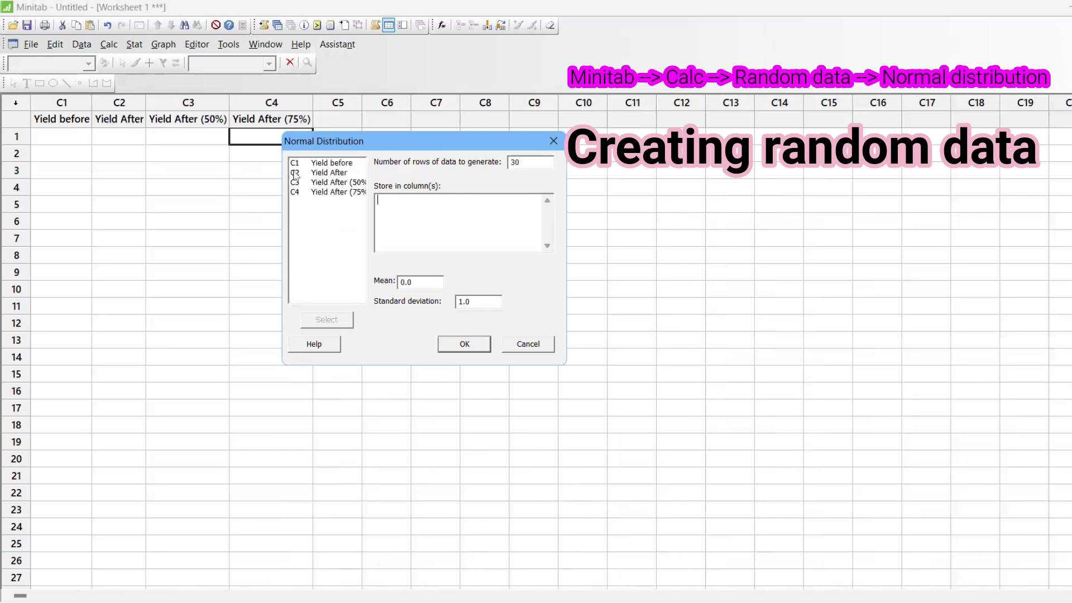
click(326, 163)
double_click(325, 163)
double_click(411, 282)
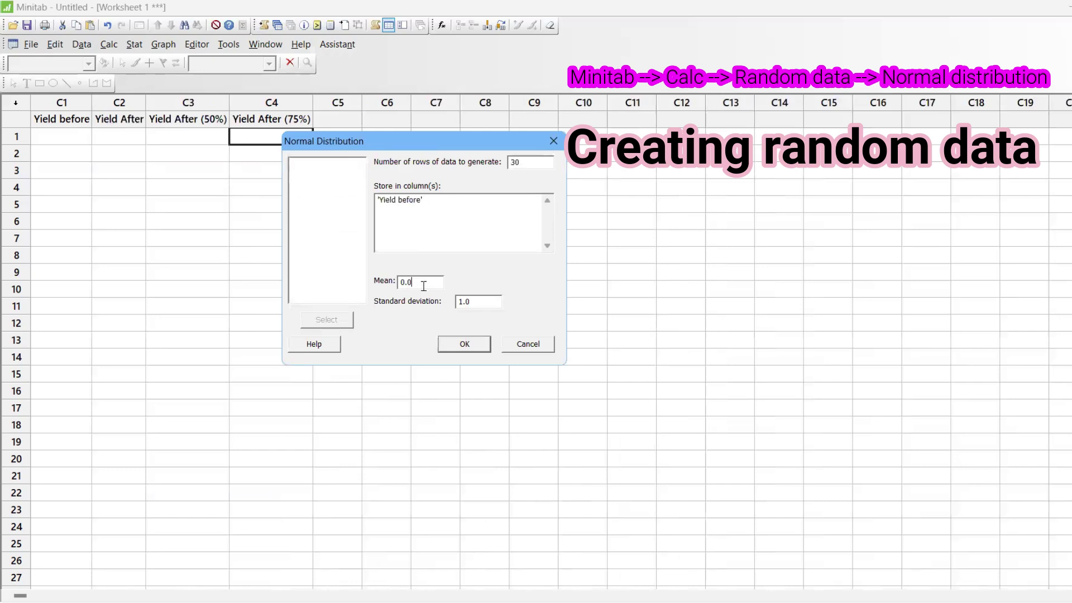
text(95)
click(465, 344)
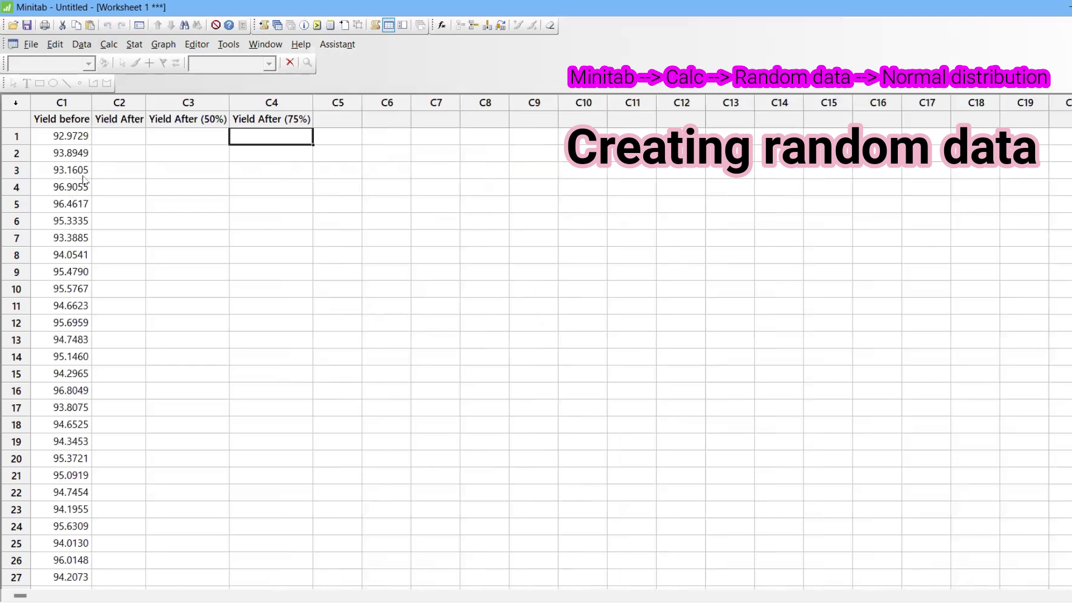
Generate 30 rows of normal random data in Yield After with mean 97 and standard deviation 1.0.
key(ctrl+e)
key(Tab)
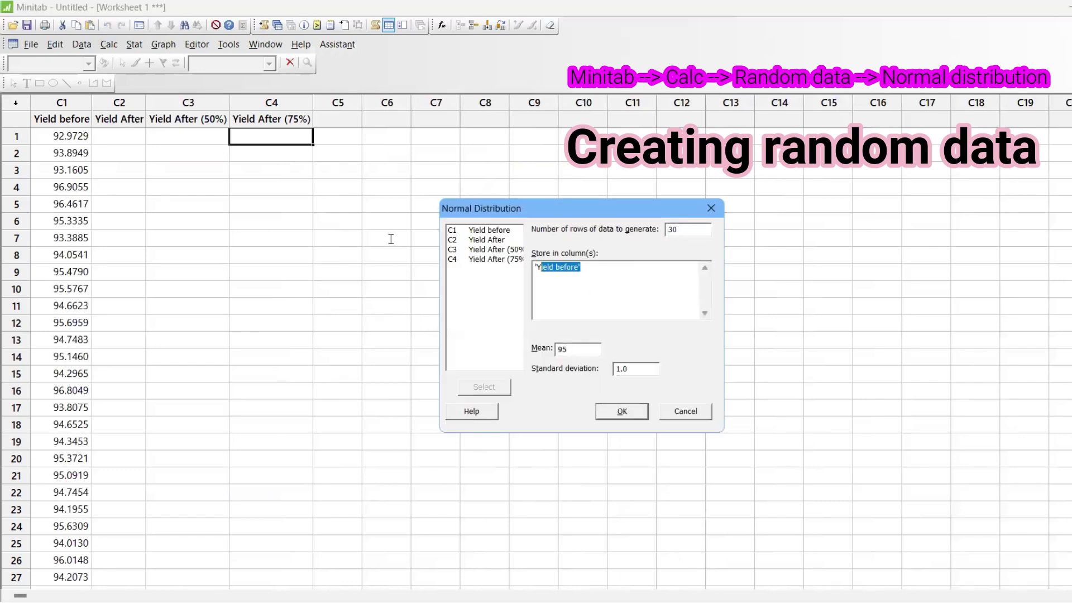
key(Delete)
double_click(496, 240)
key(Tab)
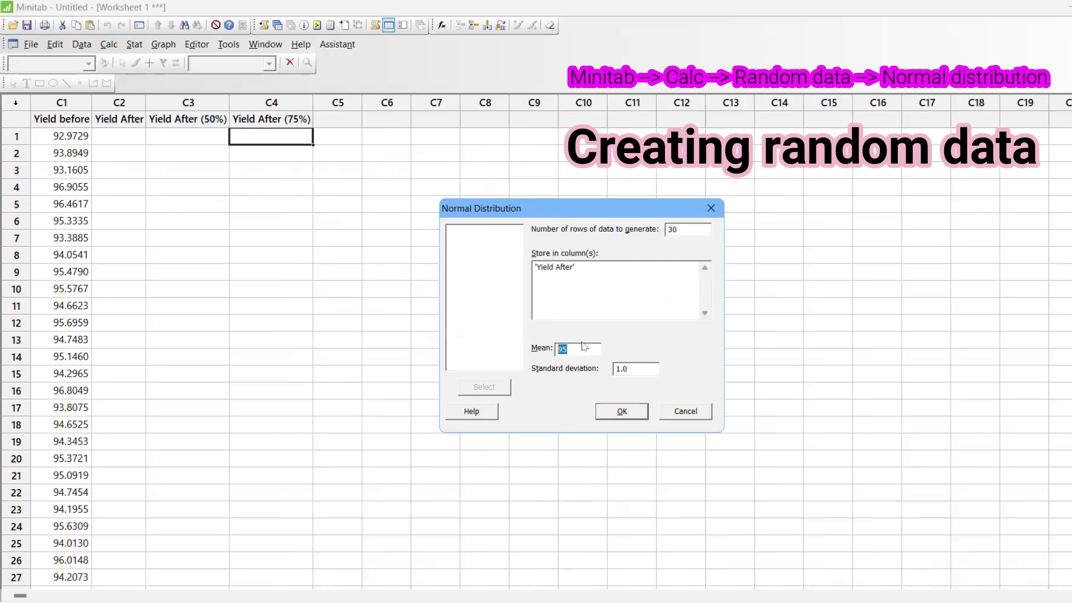
text(9)
click(628, 414)
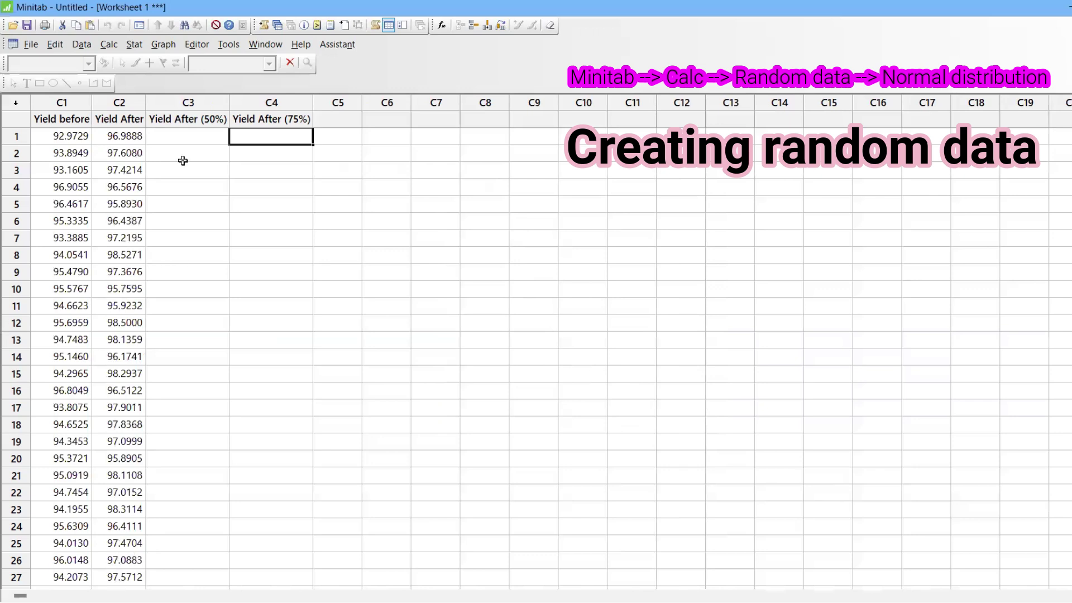
Generate 30 rows of normal random data in Yield After (50%) with mean 97 and standard deviation 0.5.
key(ctrl+e)
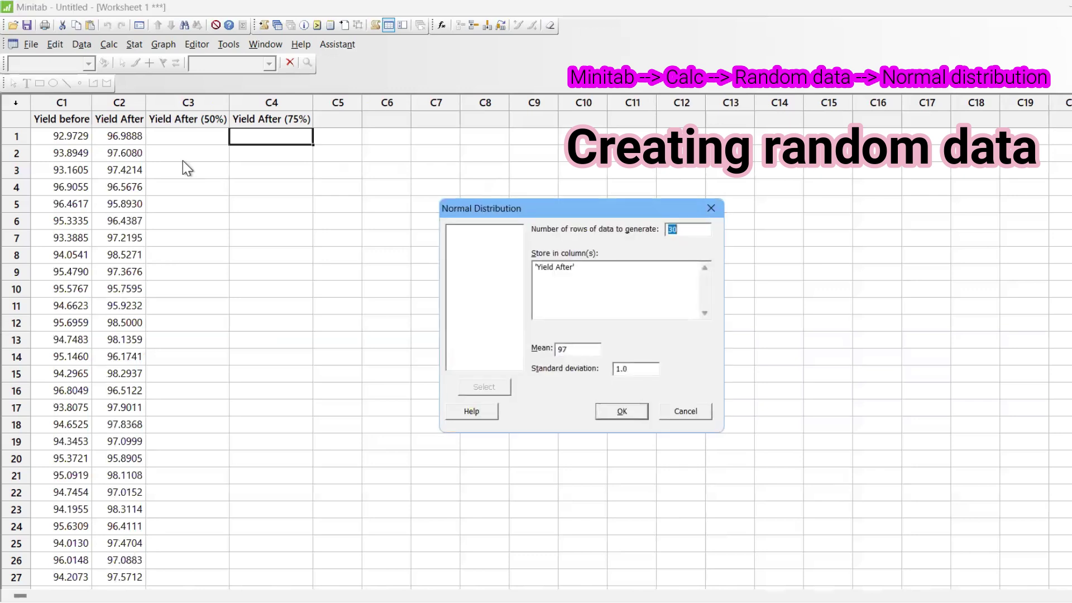
click(633, 367)
click(601, 272)
key(Delete)
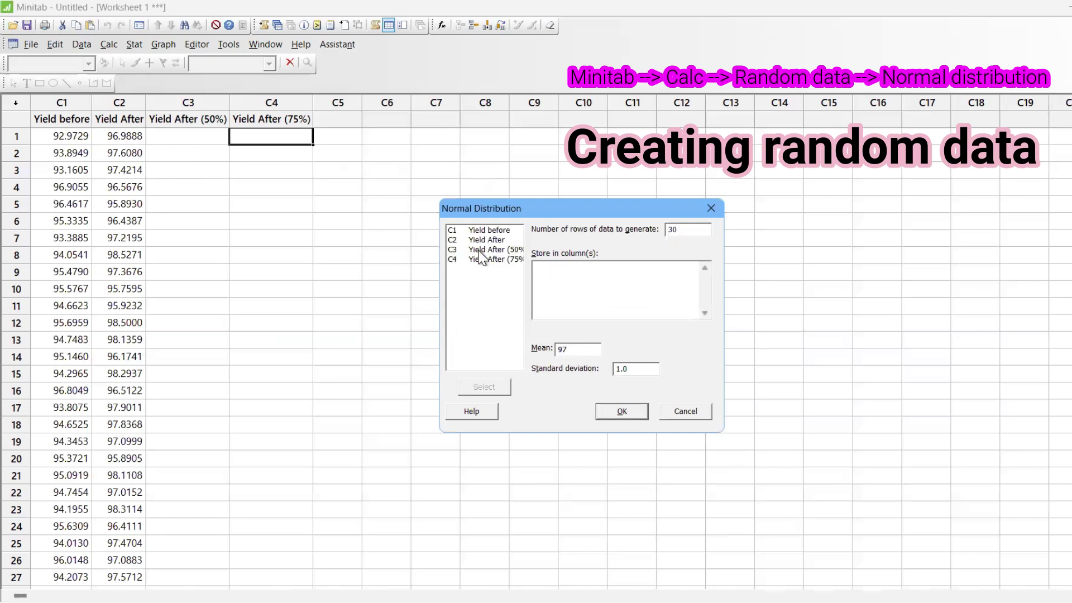
double_click(461, 250)
drag(640, 368, 574, 368)
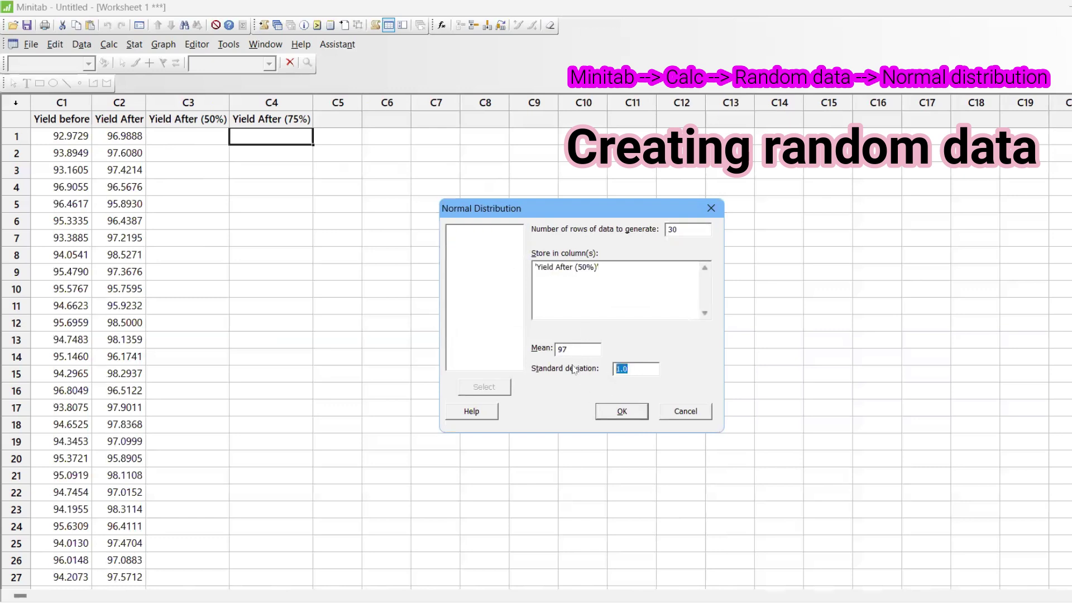
text(0.5)
click(622, 410)
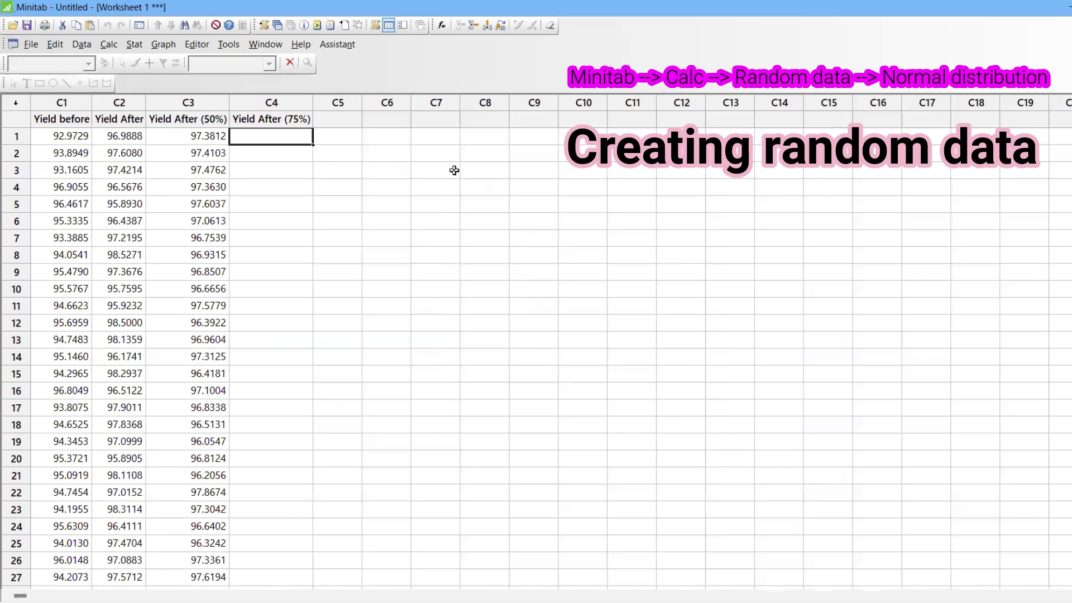
Generate 30 rows of normal random data in Yield After (75%) with mean 97 and standard deviation 0.25.
key(ctrl+e)
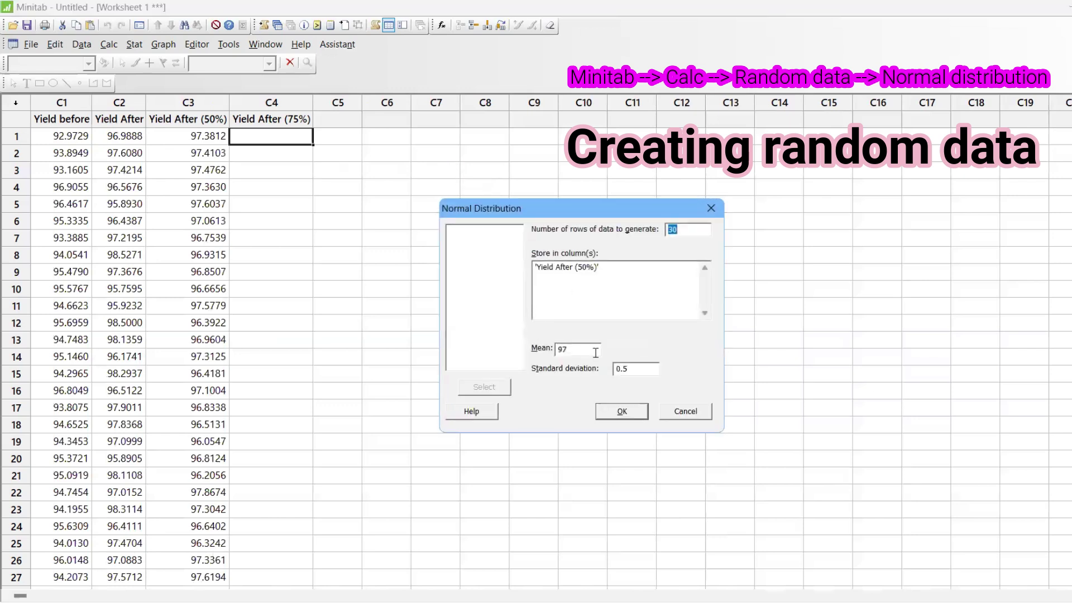
drag(643, 367, 438, 367)
text(0)
drag(605, 272, 477, 261)
key(BackSpace)
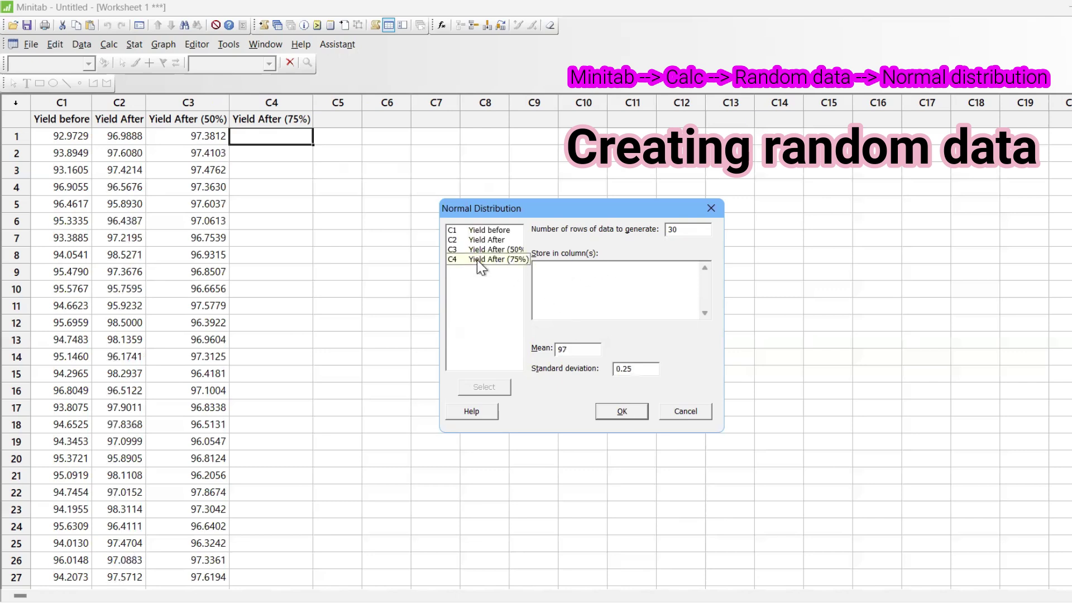
double_click(477, 259)
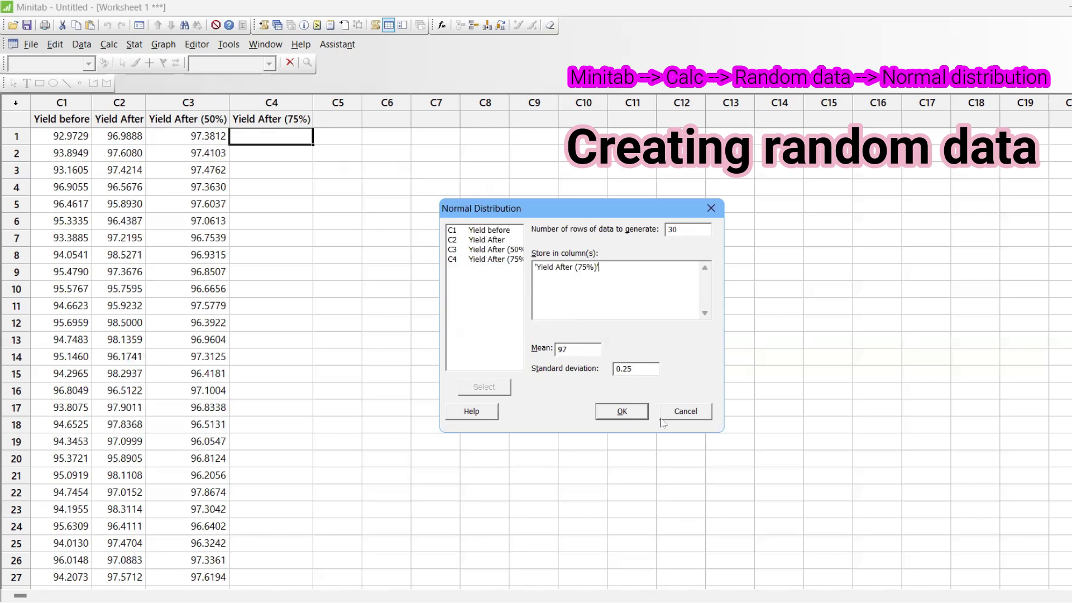
click(624, 412)
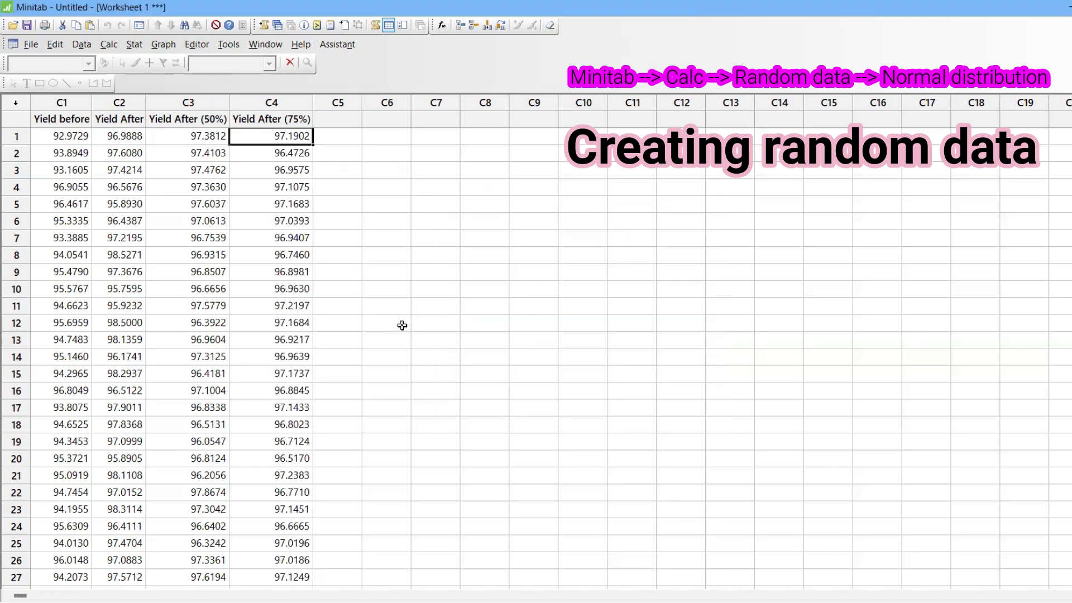
Format columns C1 to C4 as fixed decimal numbers with 1 decimal place.
click(62, 114)
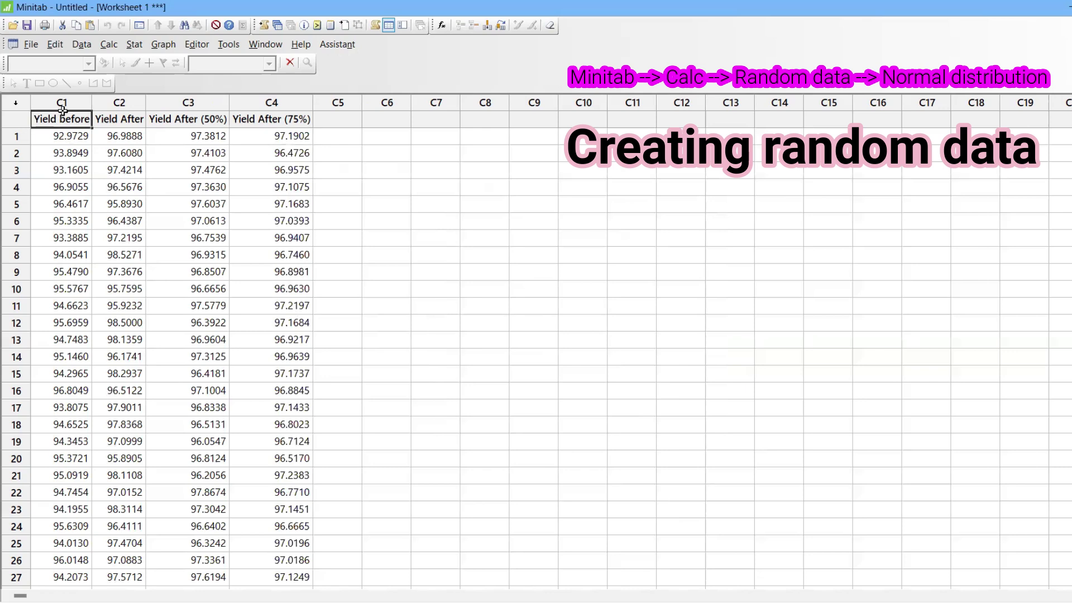
click(62, 102)
drag(110, 103, 268, 104)
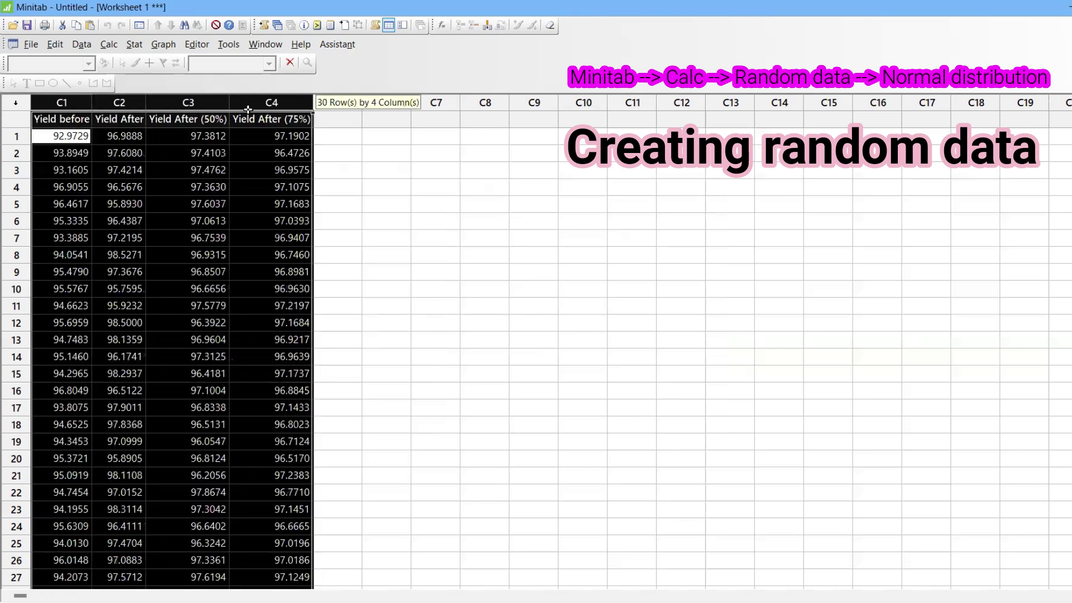
right_click(252, 110)
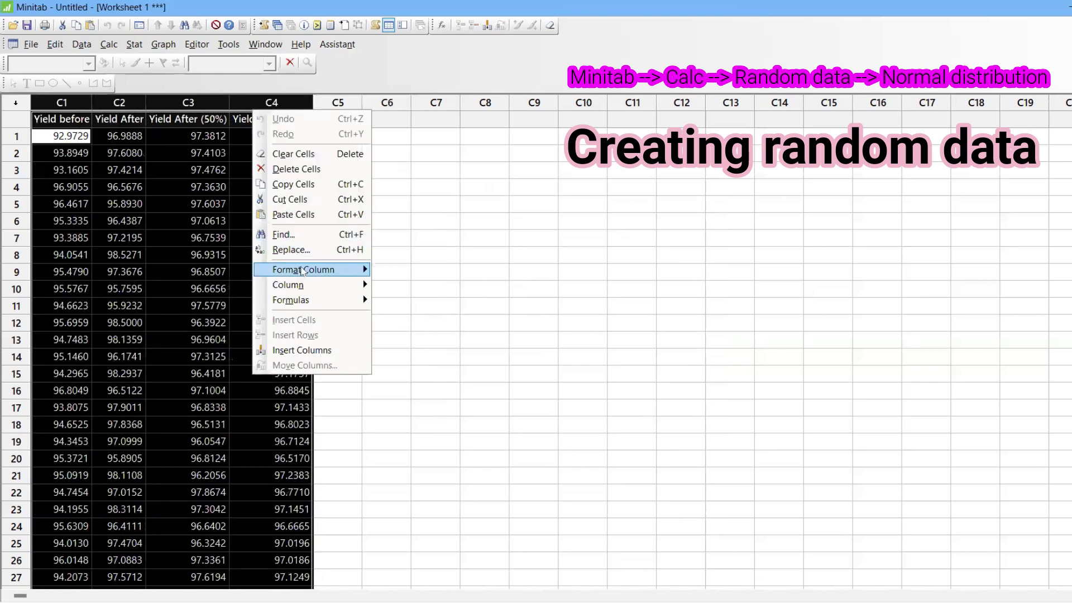
click(390, 271)
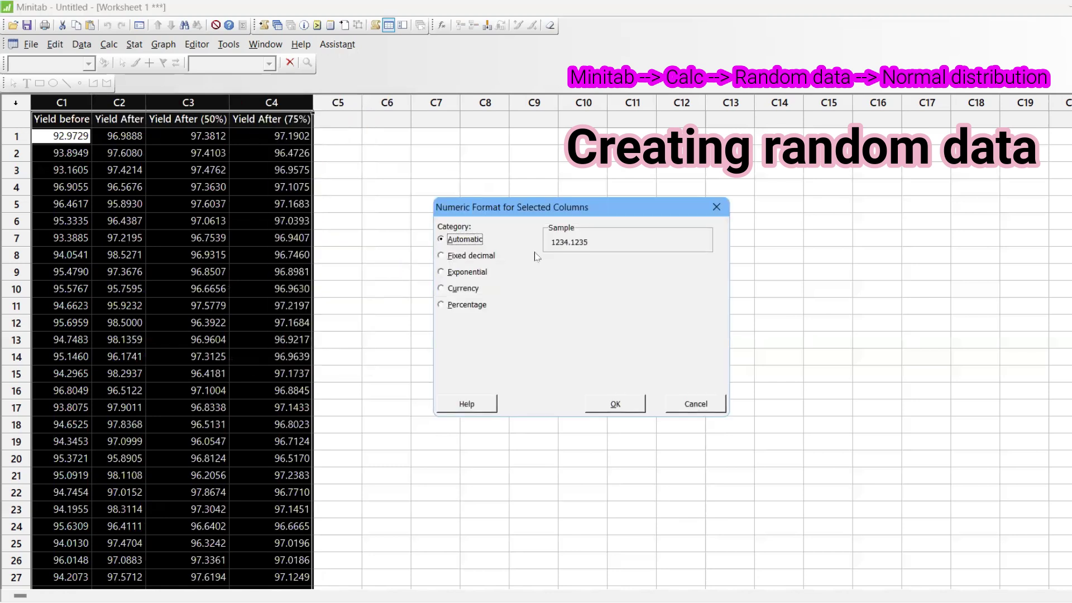
click(462, 257)
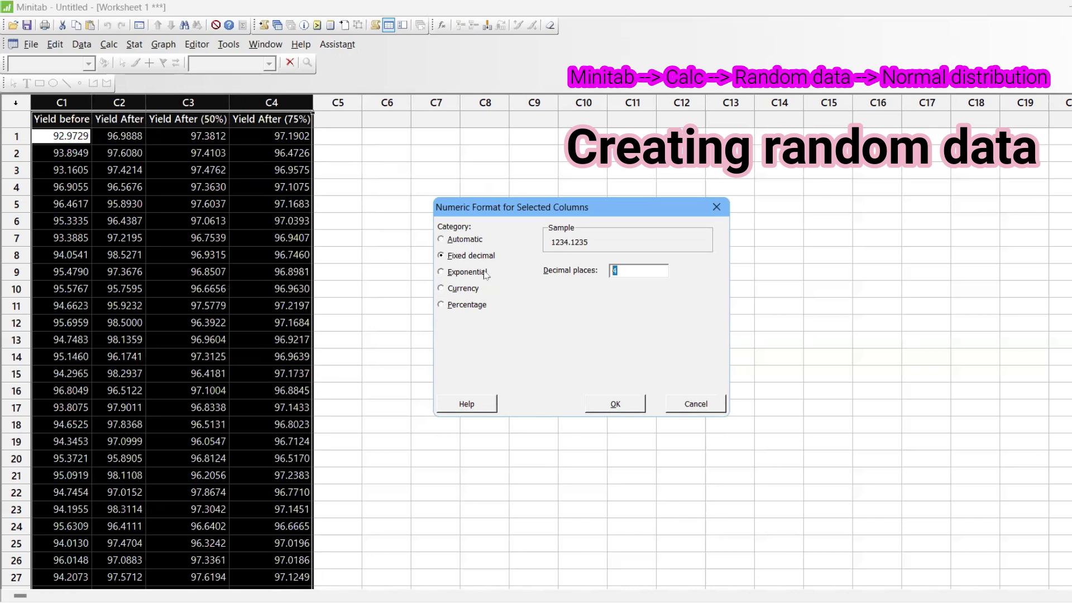
text(1)
key(Return)
click(250, 285)
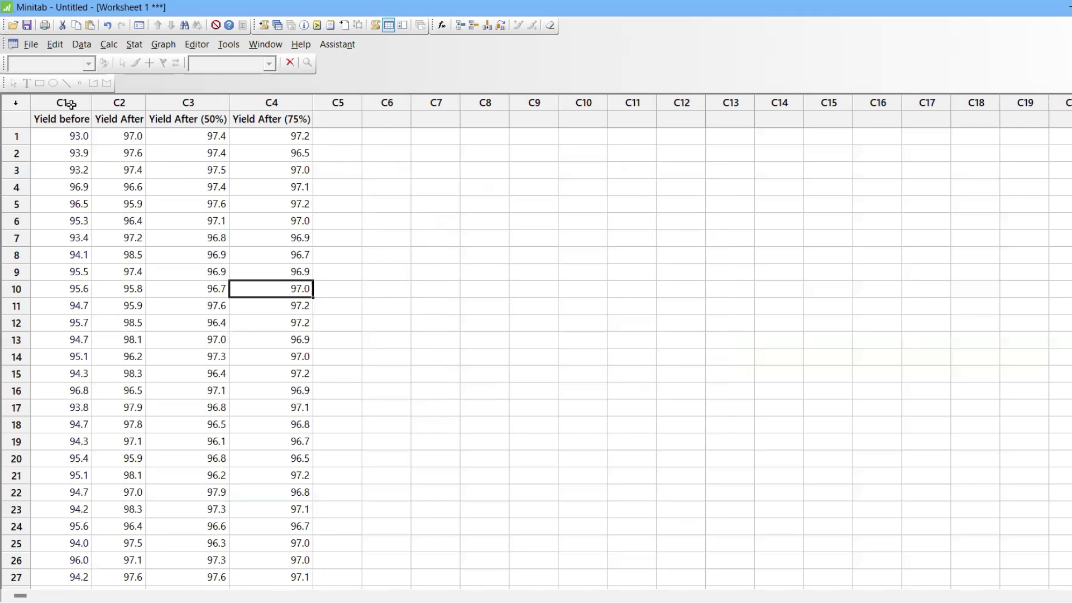
click(334, 46)
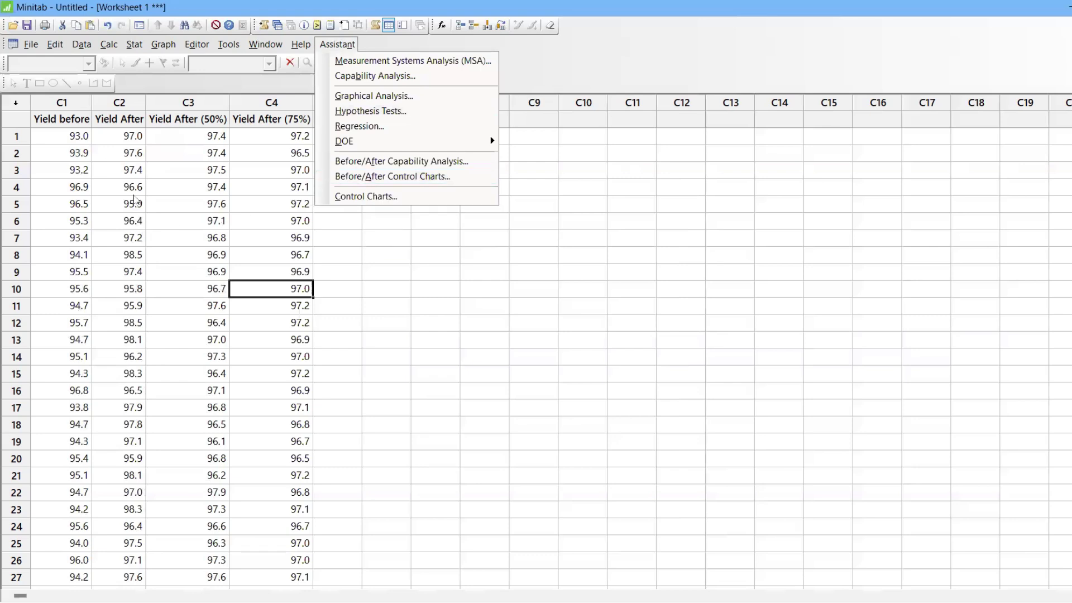
click(135, 161)
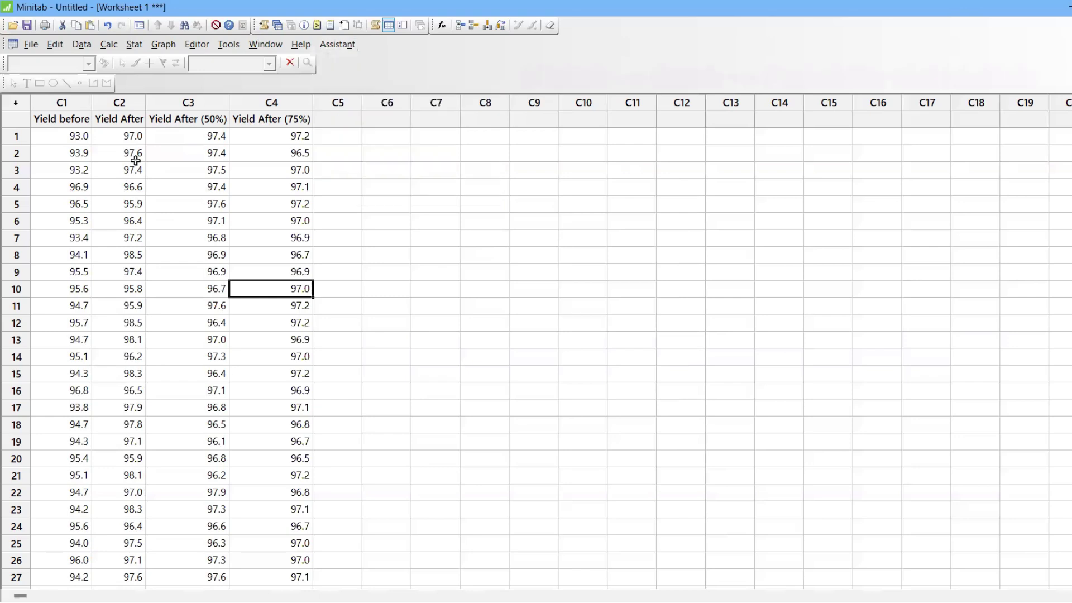
Create a multiple probability plot of Yield before, Yield After, Yield After (50%) and Yield After (75%), and move its legend onto the plot area.
click(164, 48)
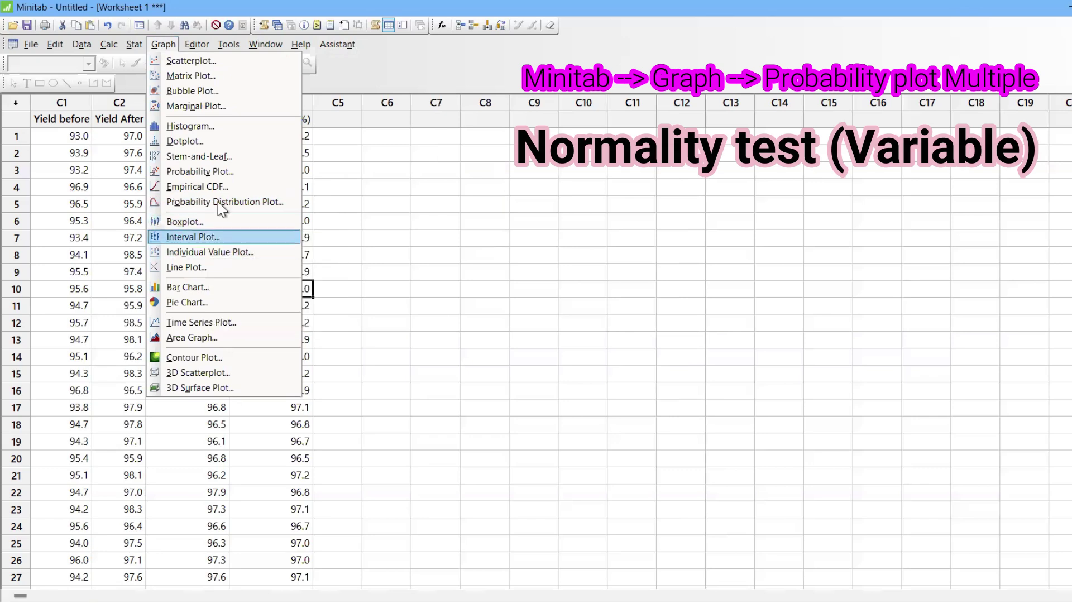
click(219, 172)
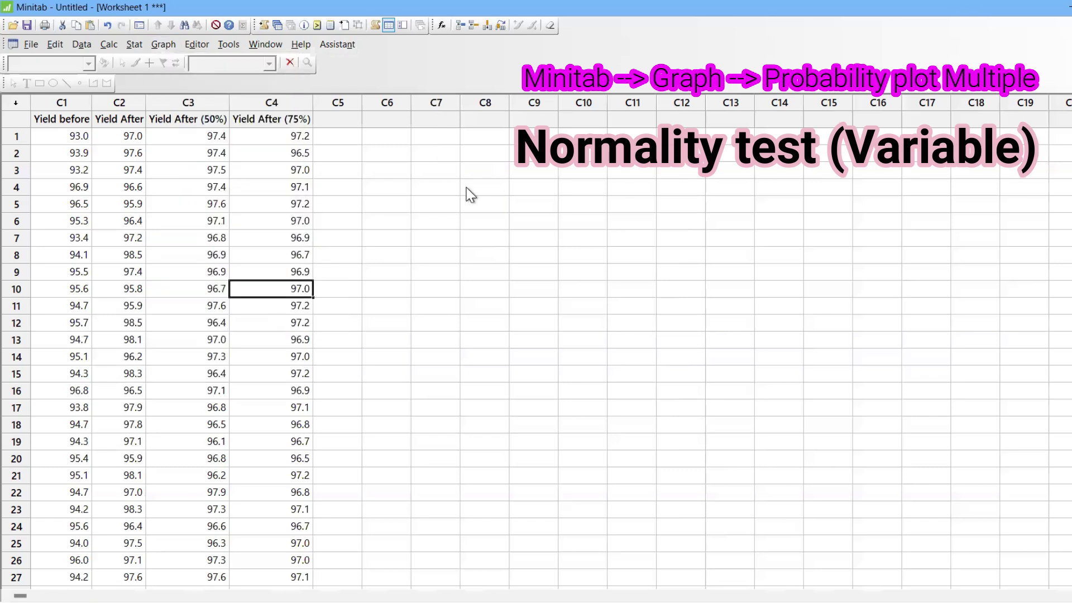
click(548, 307)
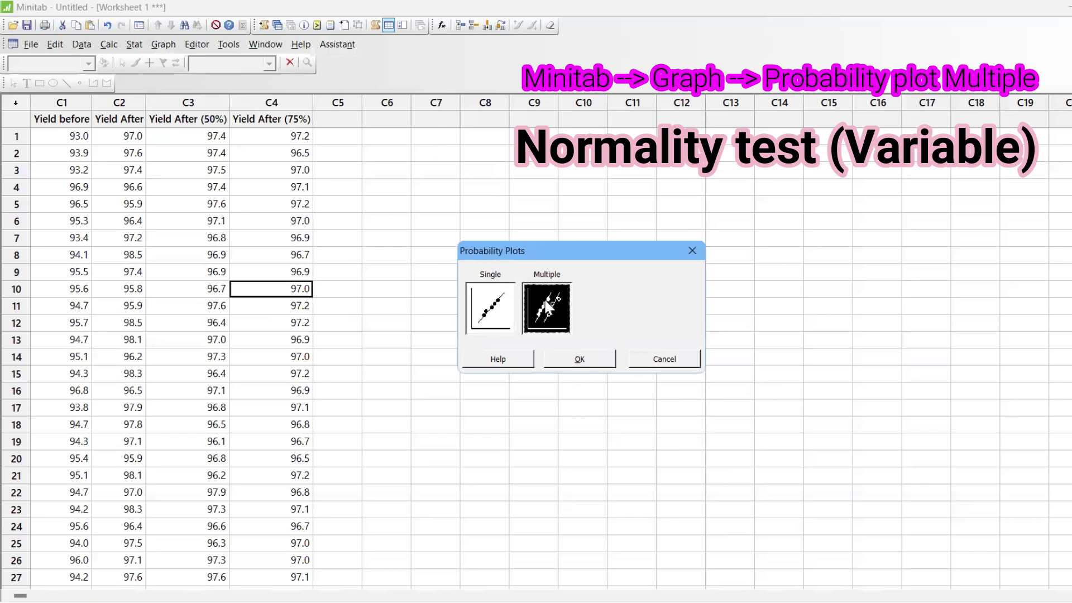
click(577, 362)
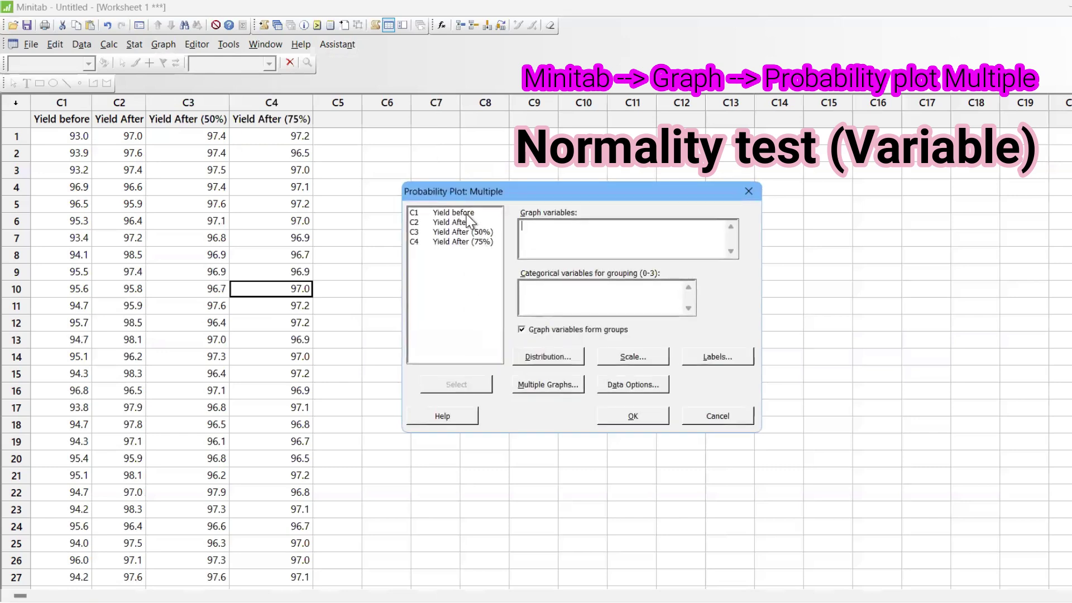
click(466, 215)
drag(467, 219, 467, 242)
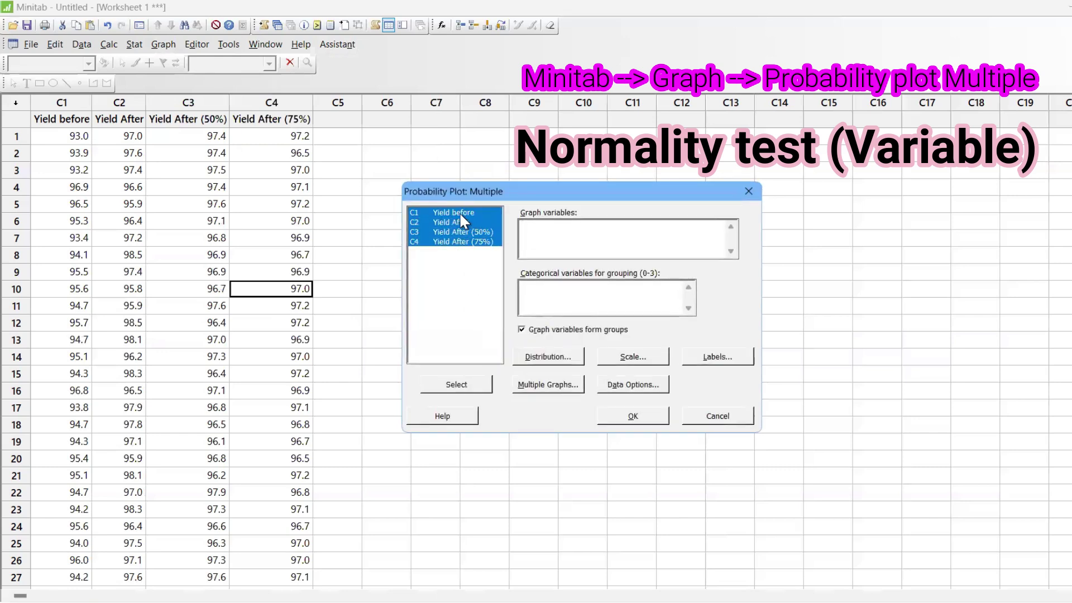
click(455, 384)
click(634, 418)
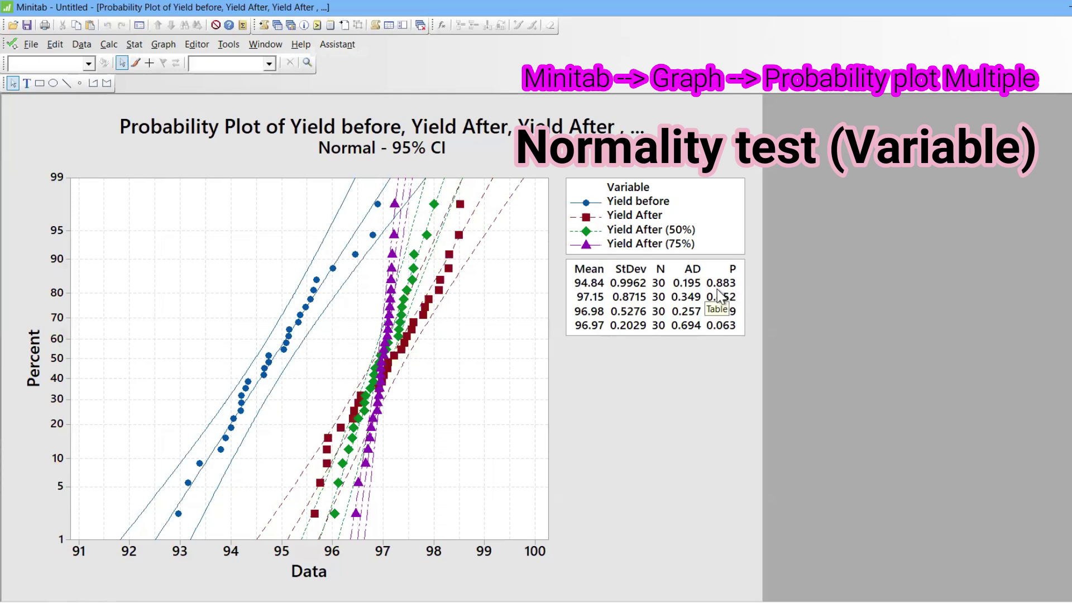
drag(705, 208, 525, 292)
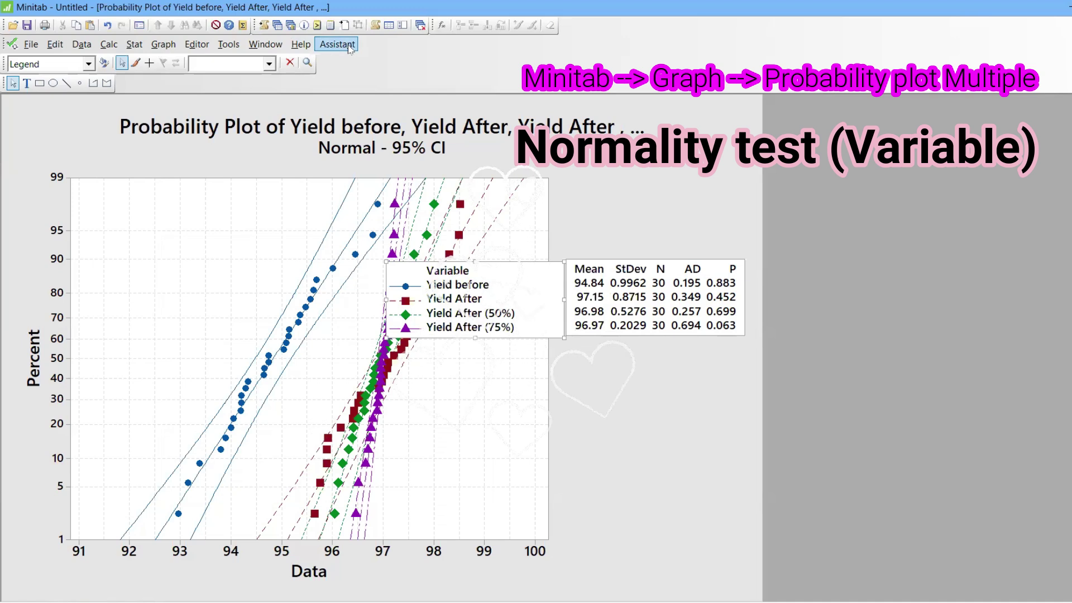
Open the Assistant's Before/After Capability Comparison for continuous data.
click(330, 45)
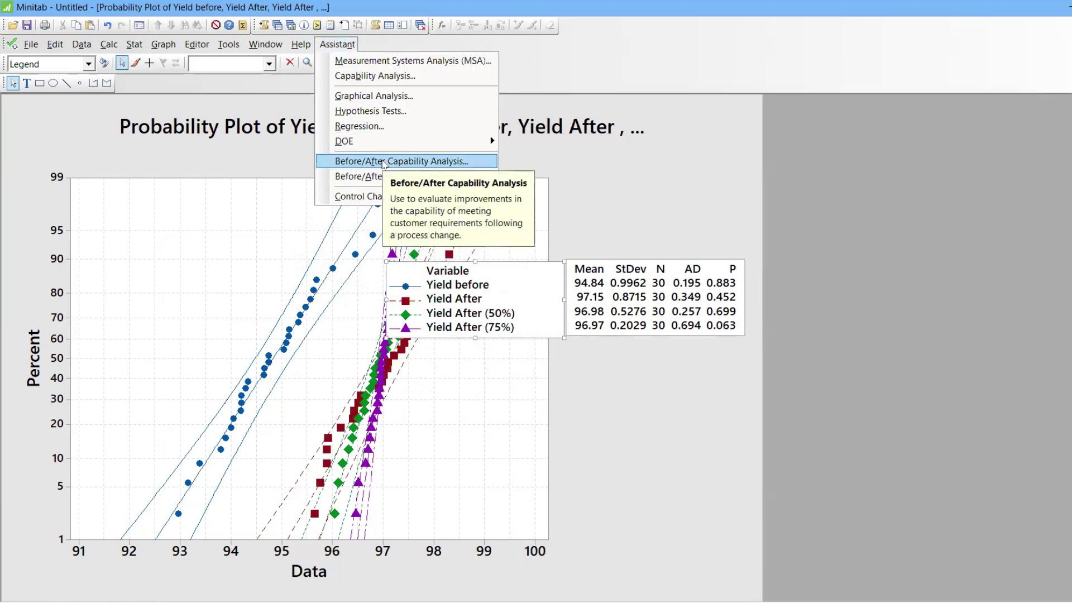
click(383, 161)
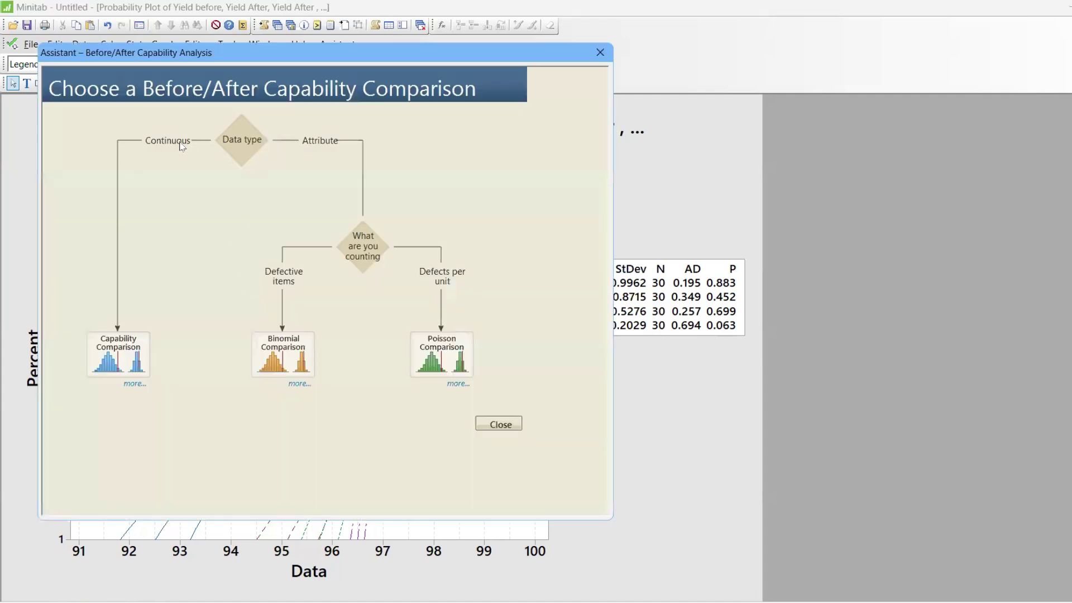
click(131, 355)
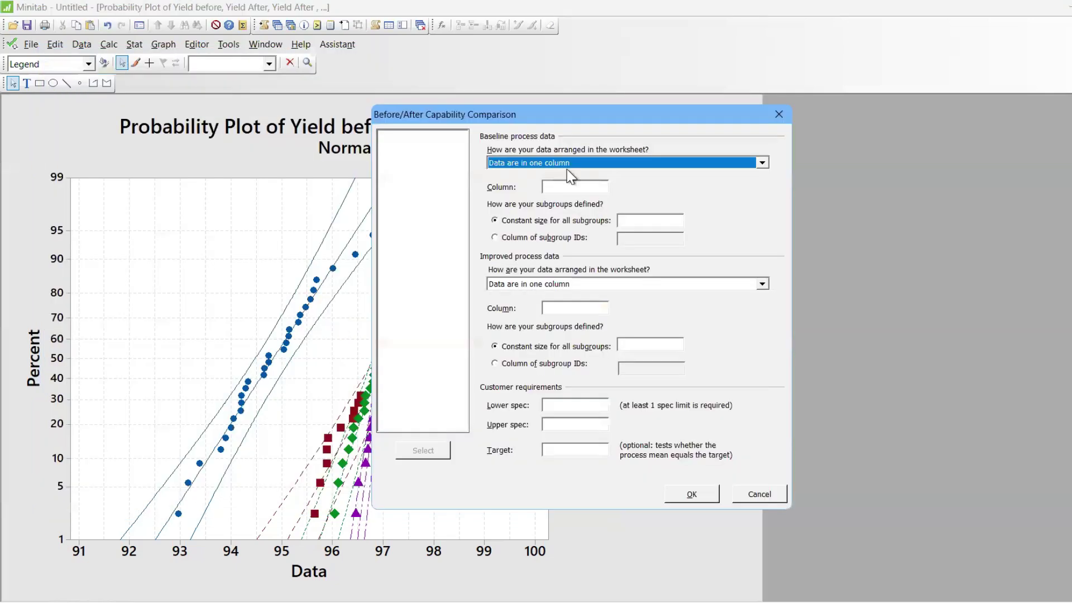
Arrange the baseline process data as multiple columns, one row for each subgroup, using Yield before and Yield After.
click(577, 162)
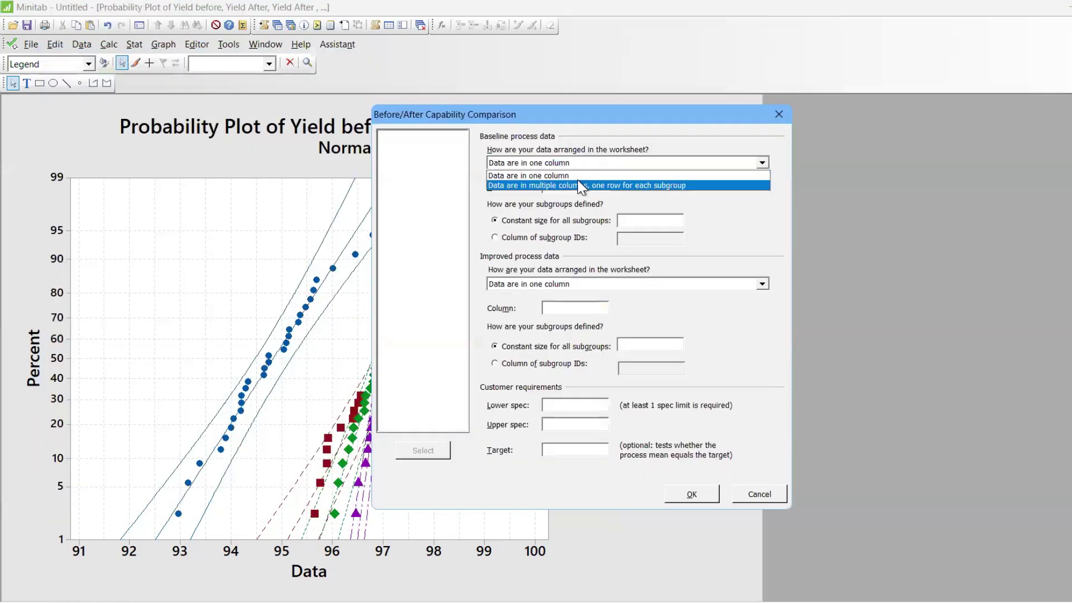
click(579, 184)
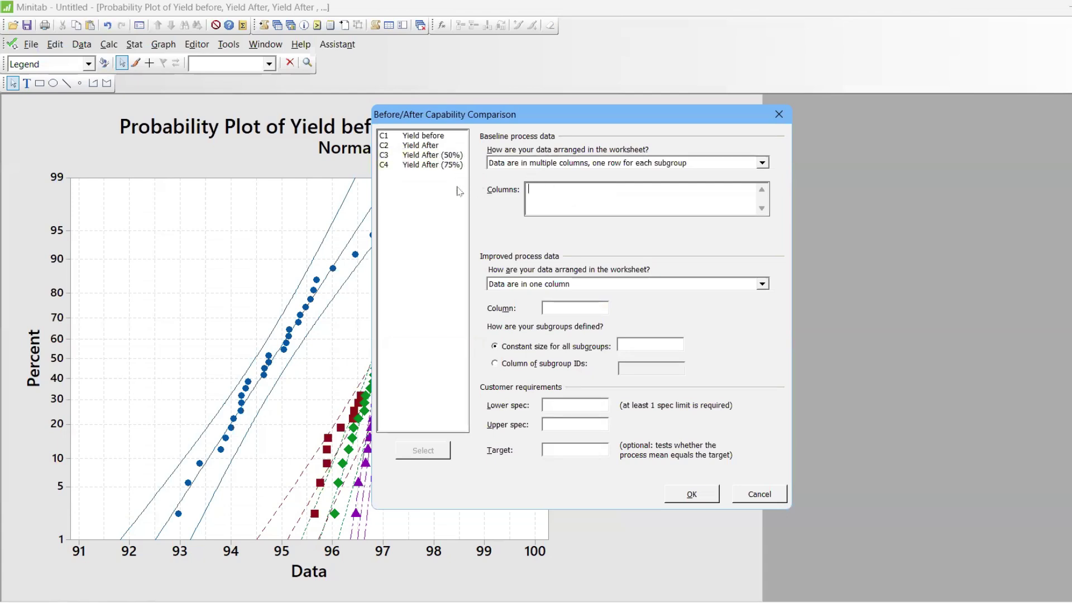
double_click(437, 139)
double_click(434, 145)
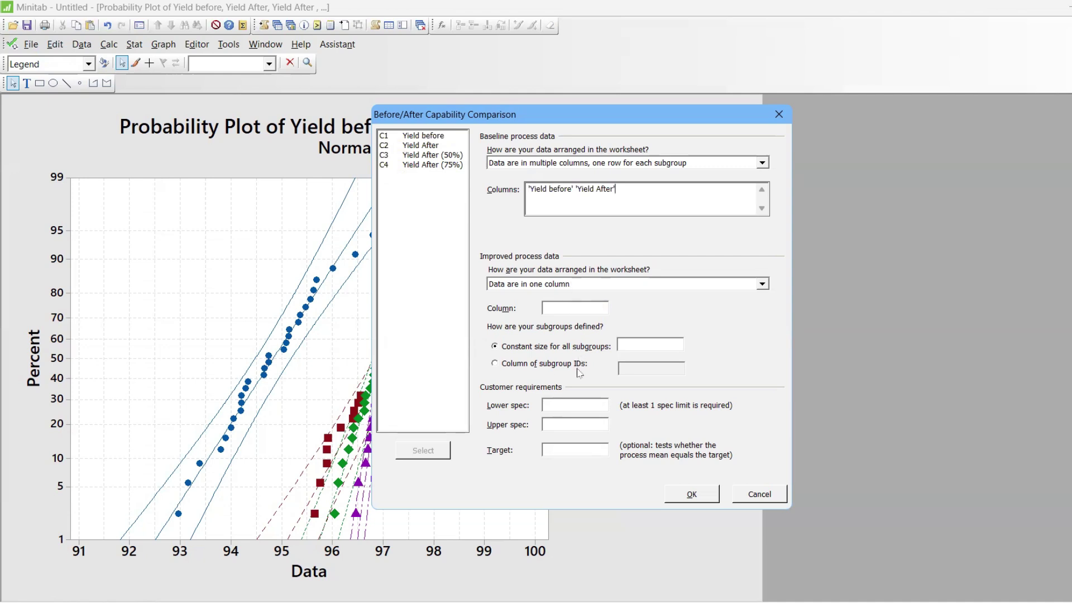
Set the improved process's constant subgroup size to 1, the lower spec to 94 and the upper spec to 96.
click(628, 343)
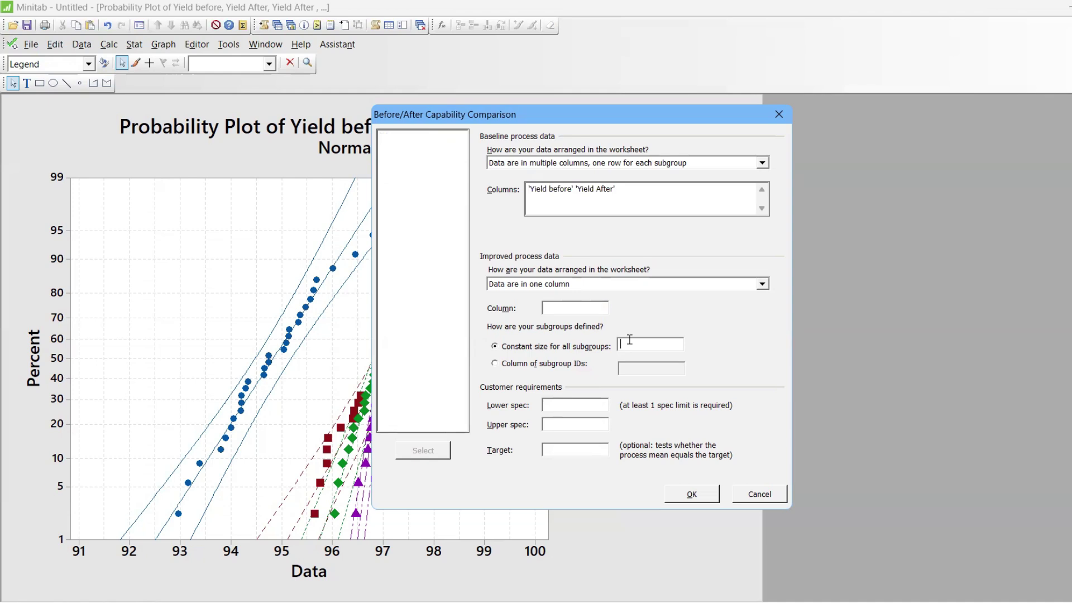
text(1)
click(556, 408)
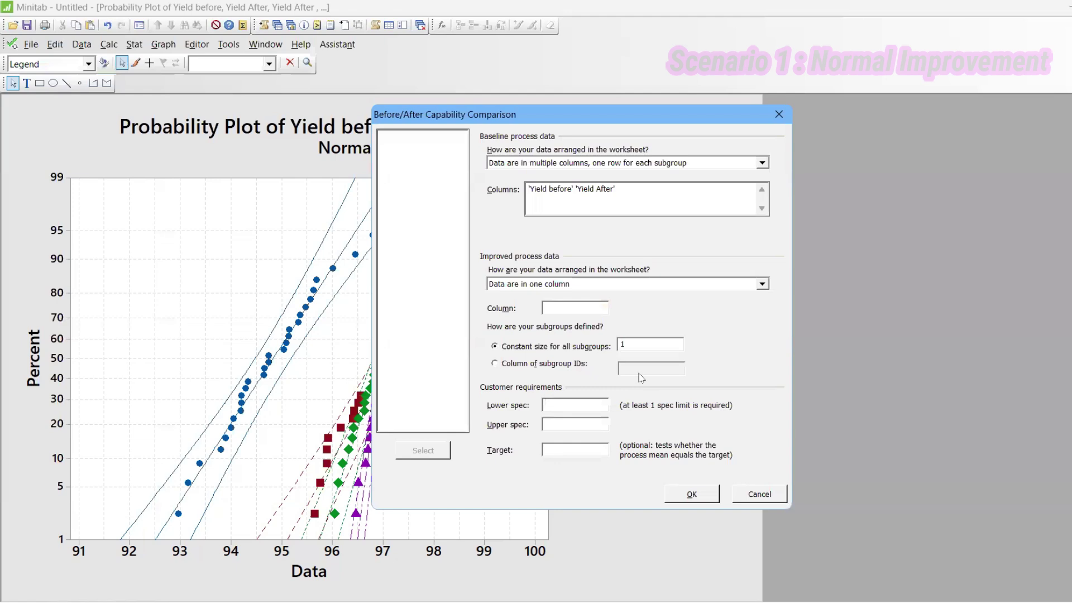
text(94)
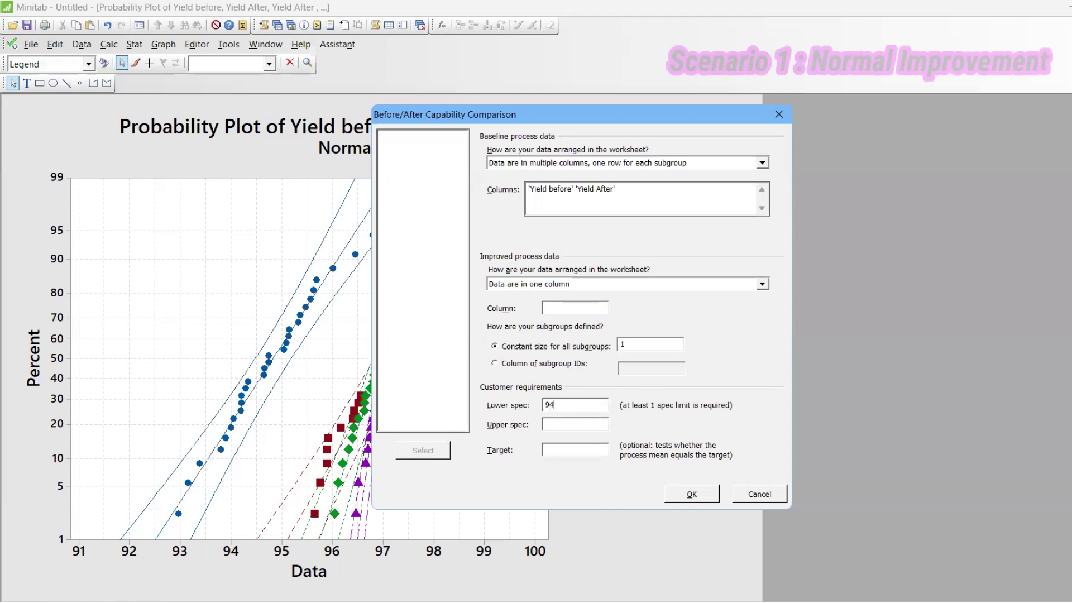
key(Tab)
text(96)
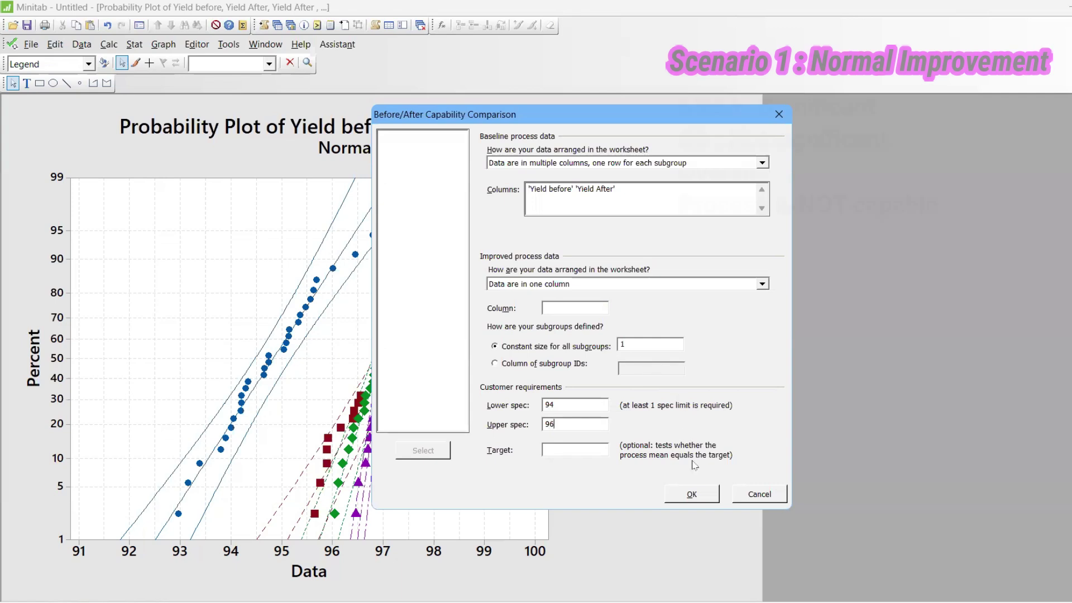
Try to run the comparison and arrange the improved process data as multiple columns, one row for each subgroup.
click(700, 495)
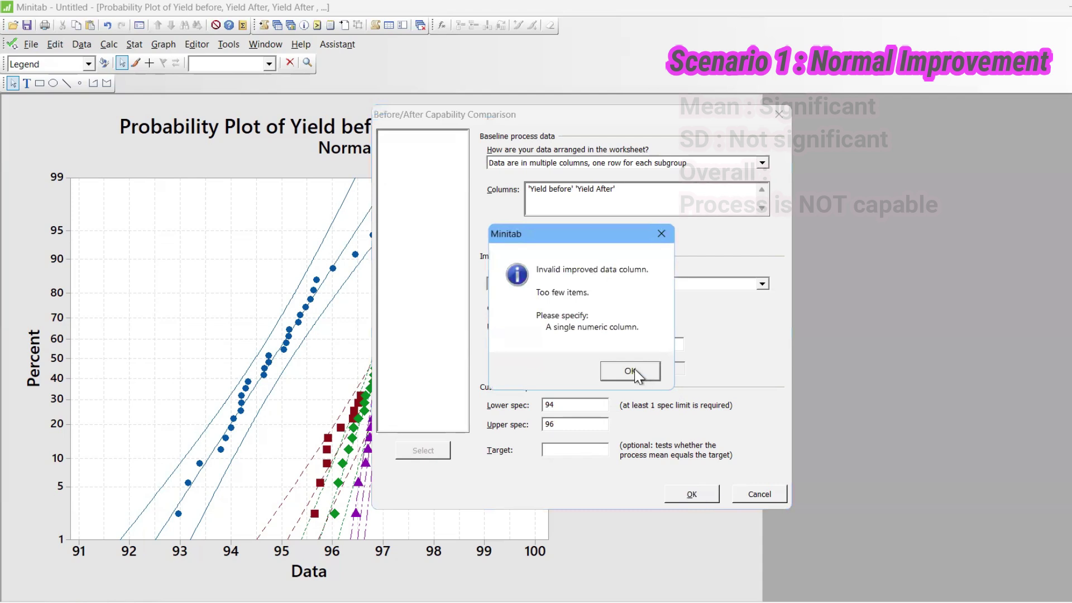
click(637, 371)
click(647, 284)
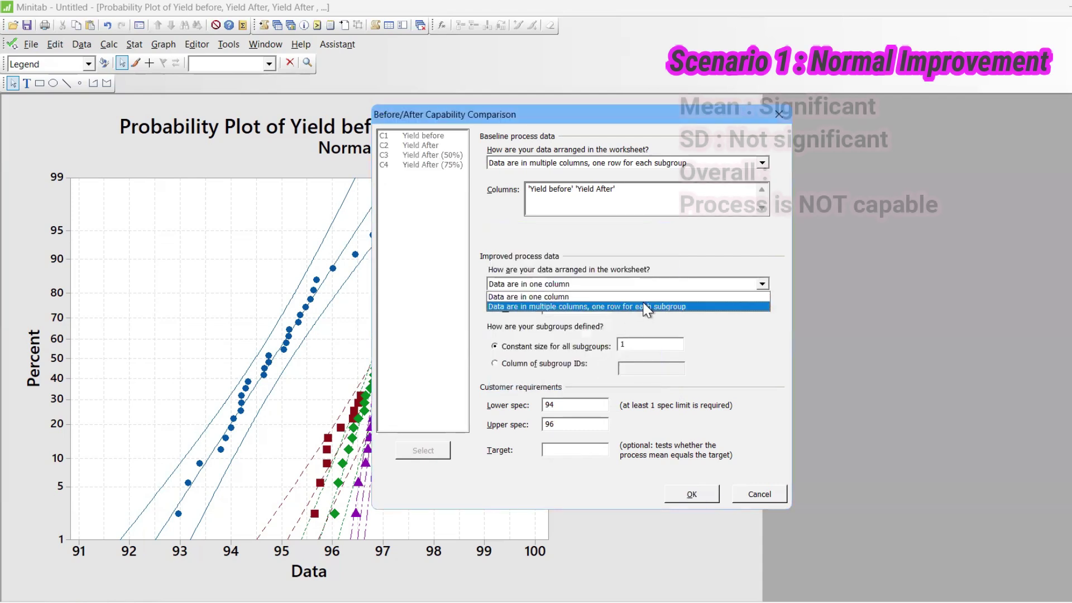
click(648, 305)
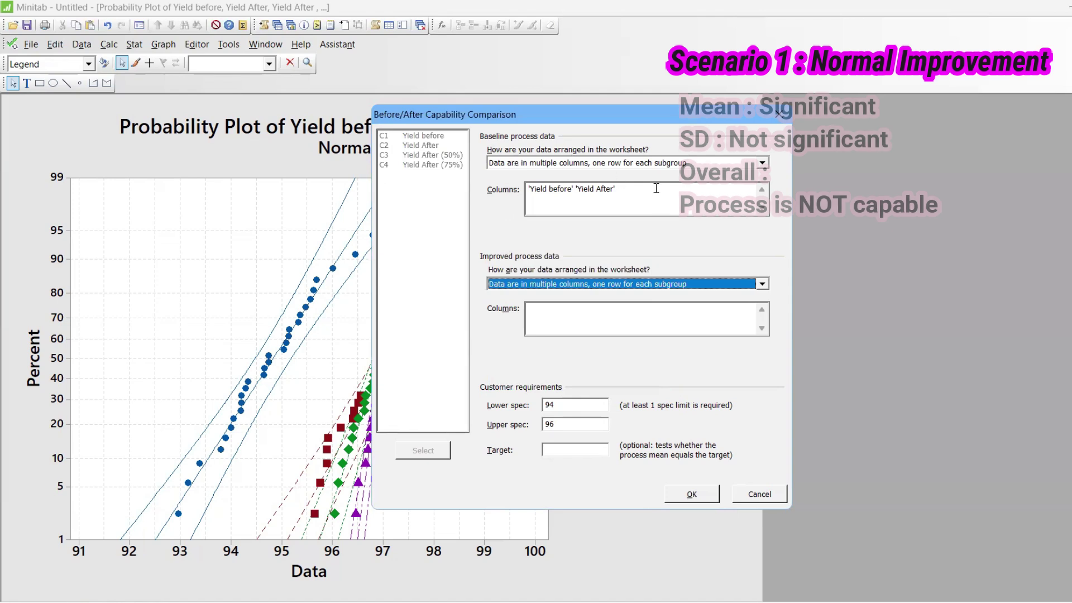
click(531, 191)
Define the baseline process data as the single column Yield before with a constant subgroup size of 1.
click(665, 163)
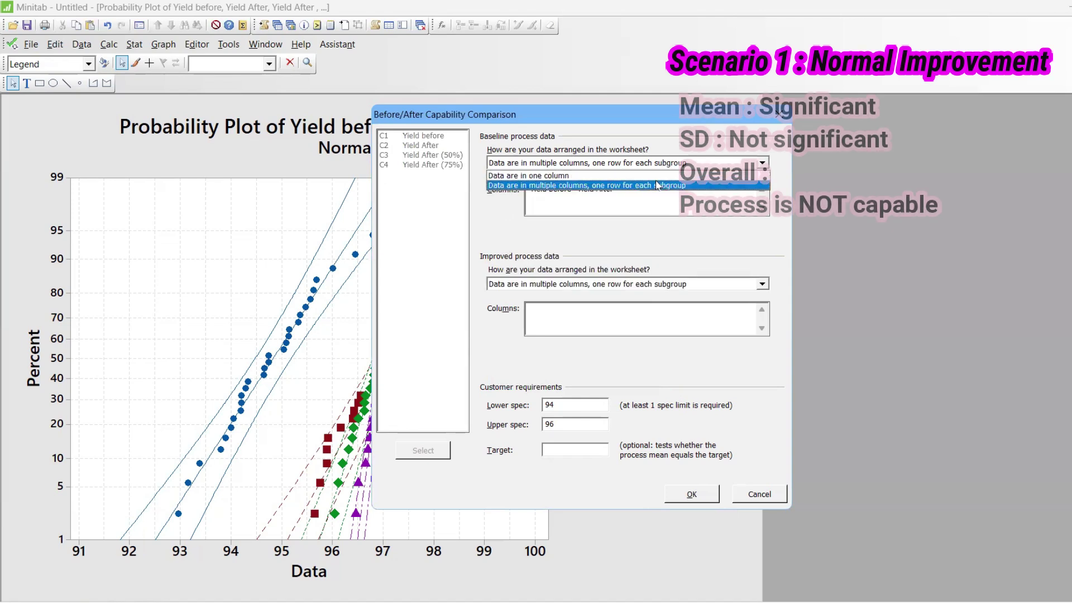
click(592, 172)
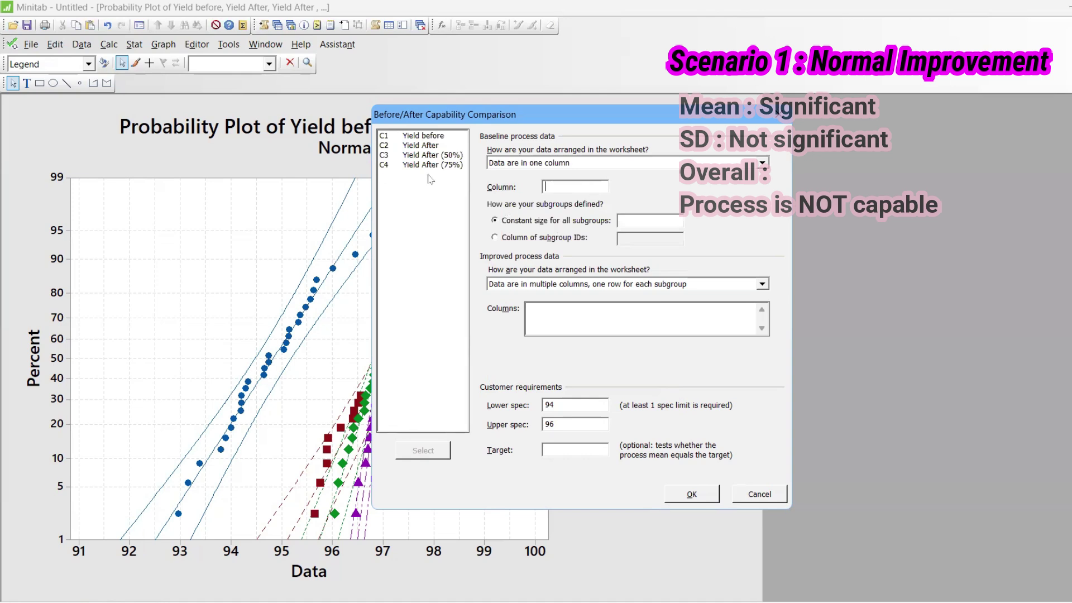
double_click(444, 135)
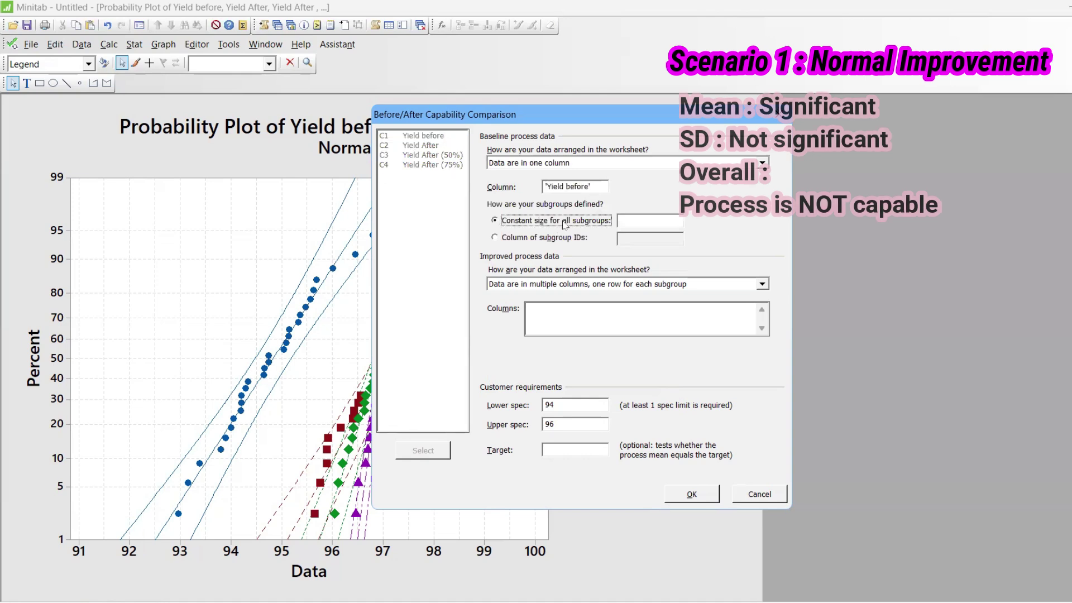
click(635, 220)
text(1)
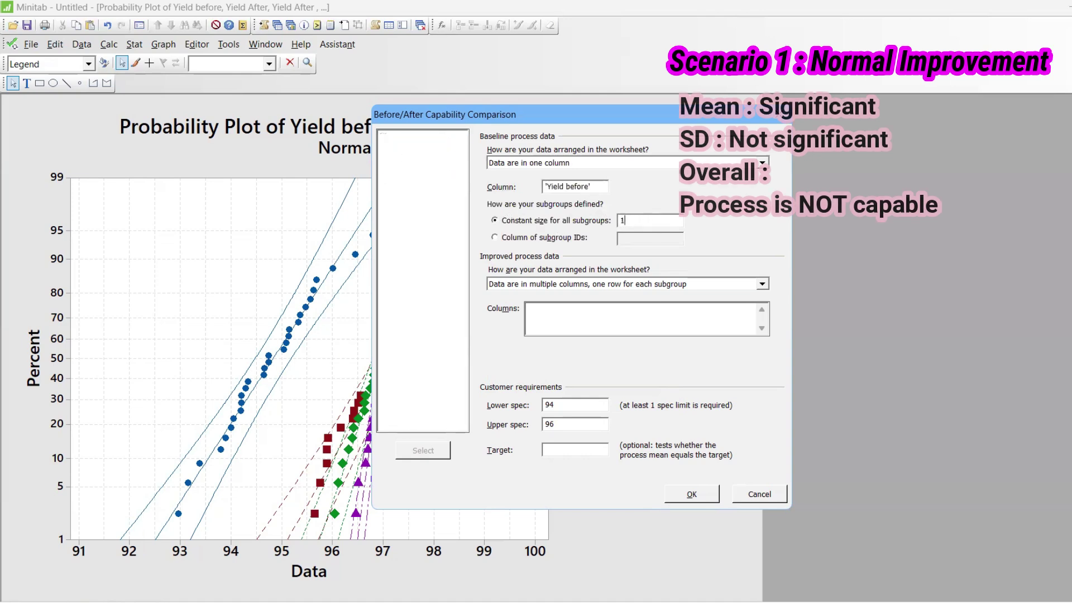
Define the improved process data as the single column Yield After.
click(597, 285)
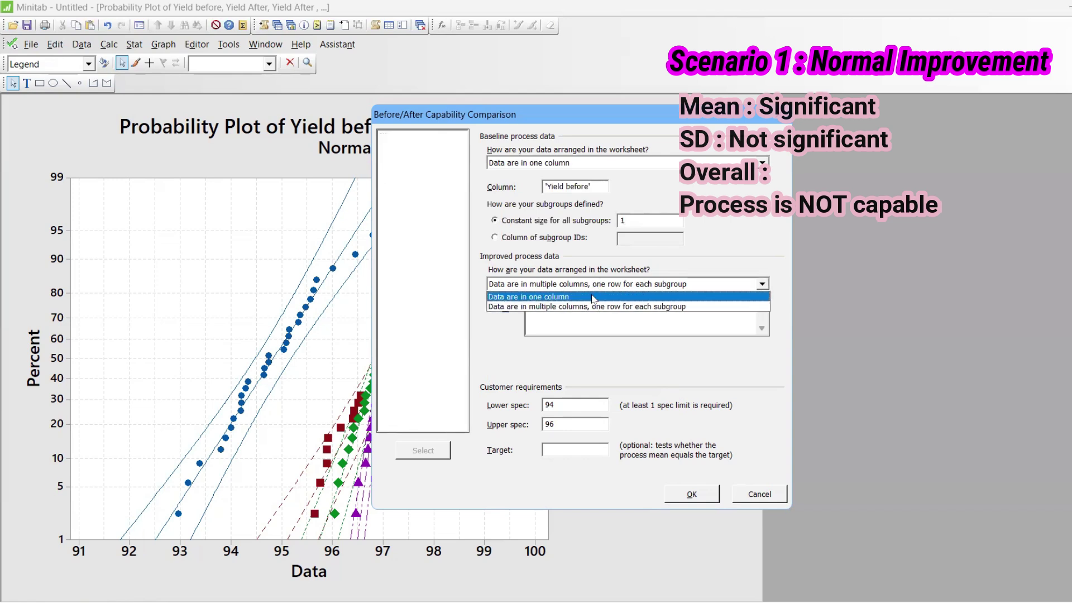
click(595, 295)
click(588, 309)
double_click(424, 146)
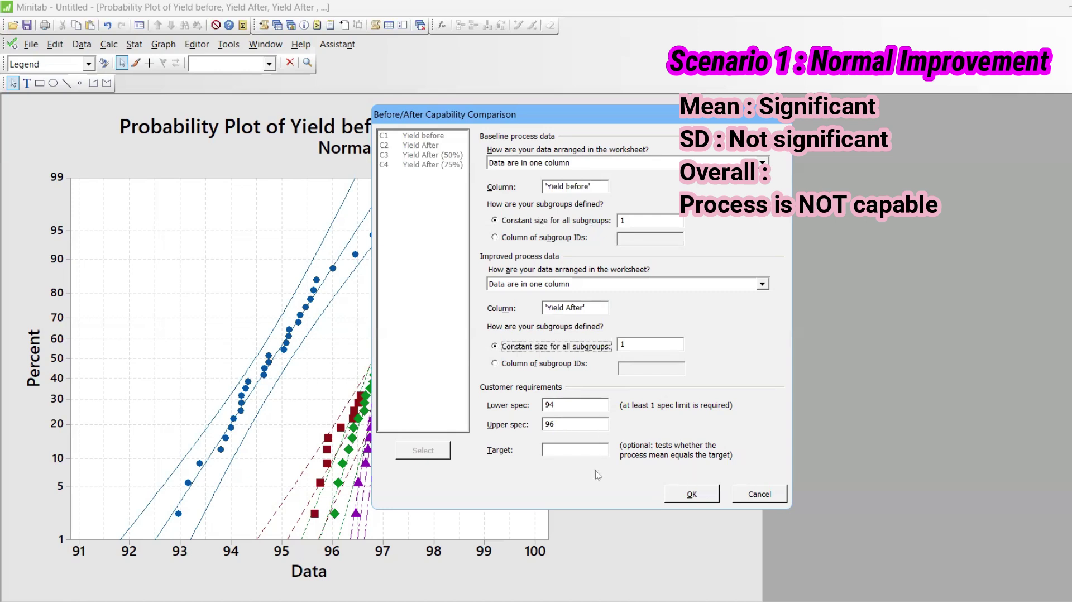
Set the target to 95 and run the before/after capability comparison.
click(583, 452)
text(95)
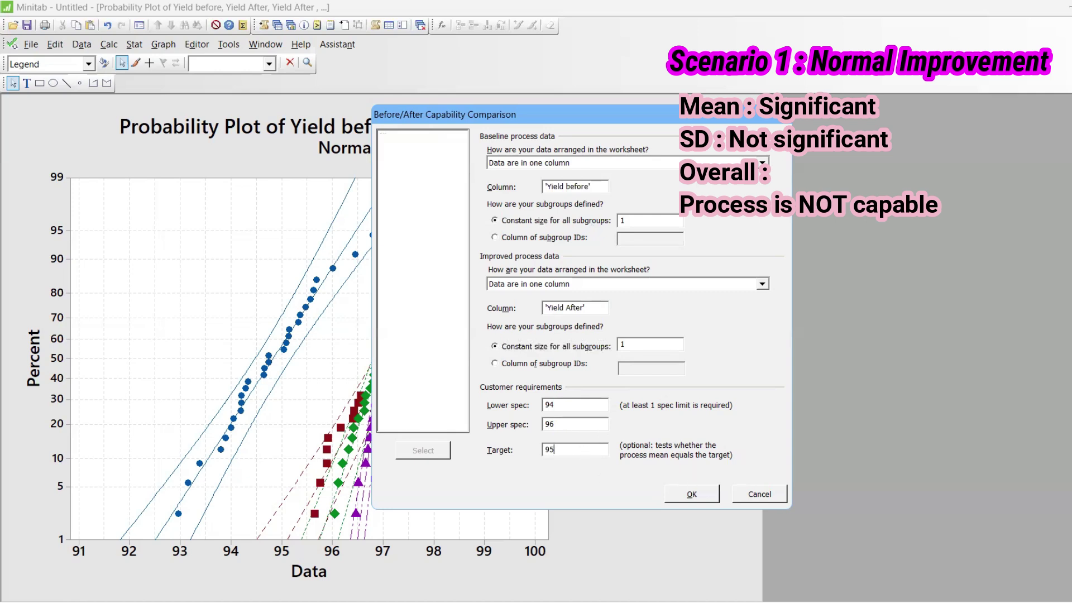
click(691, 494)
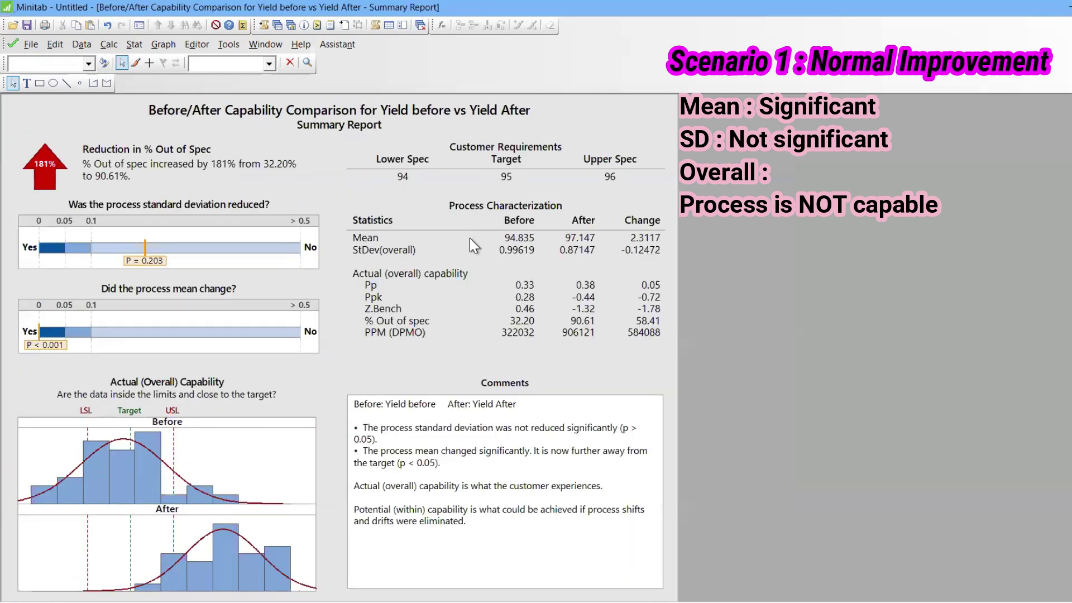
Examine the summary report's standard deviation and mean tests, capability histograms, process characterization and percent out of spec.
mouse_move(177, 237)
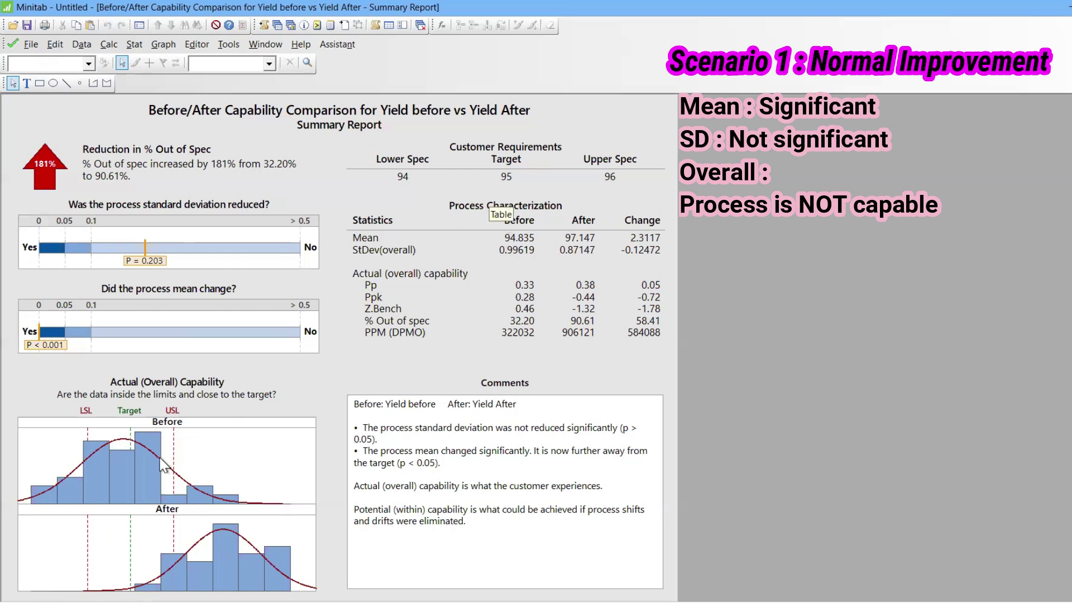
mouse_move(151, 464)
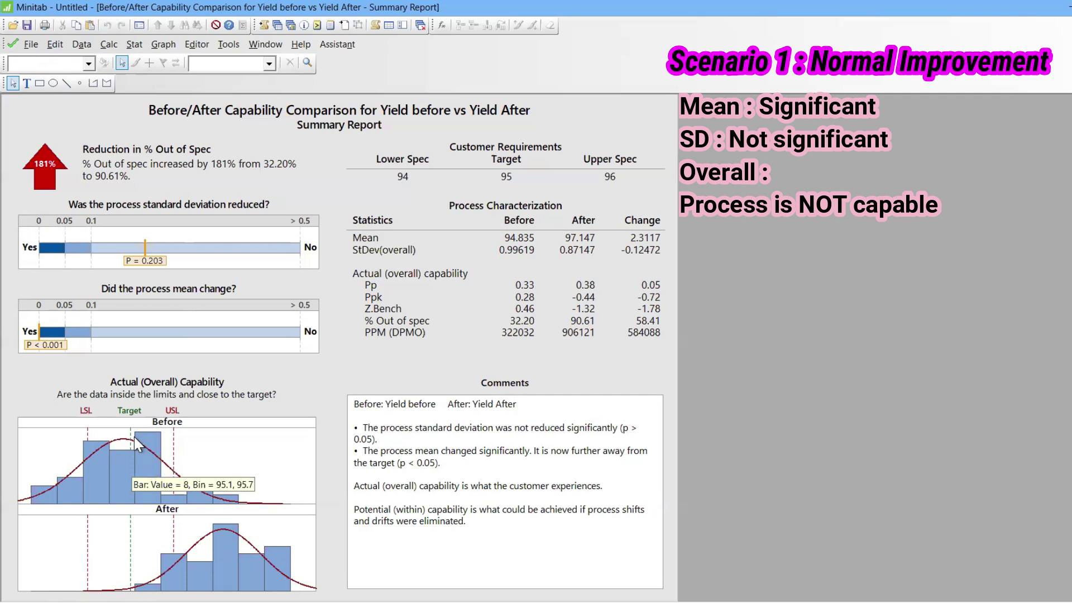
mouse_move(130, 432)
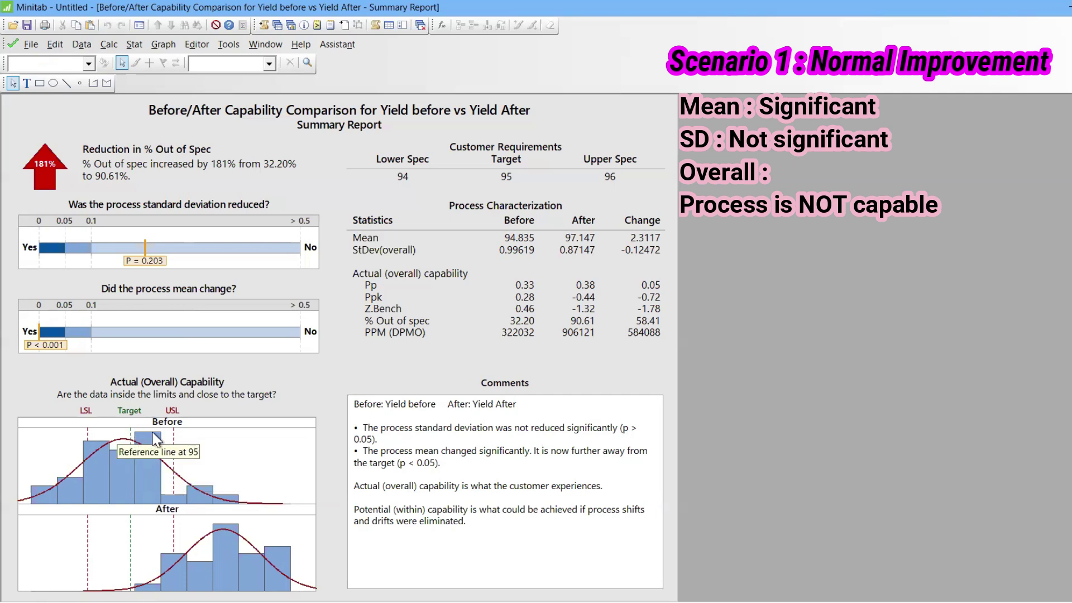
mouse_move(174, 438)
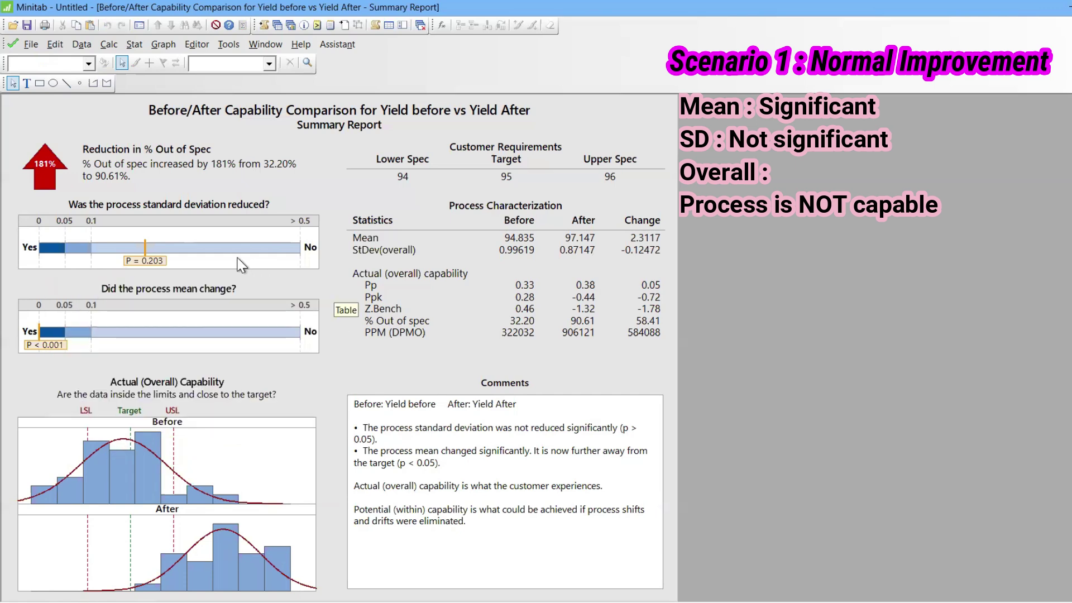
mouse_move(193, 269)
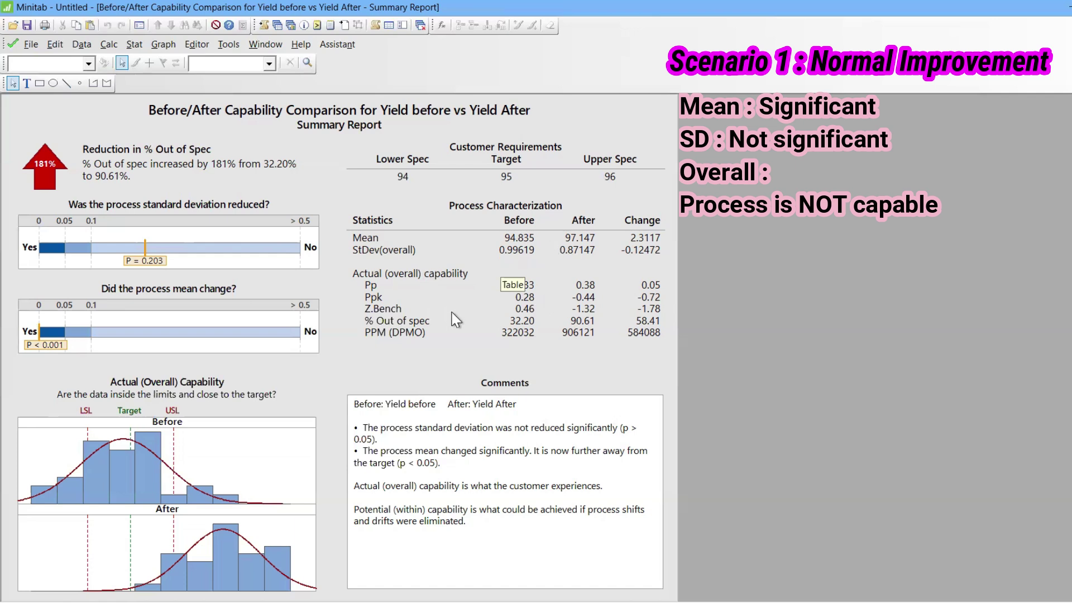
click(529, 279)
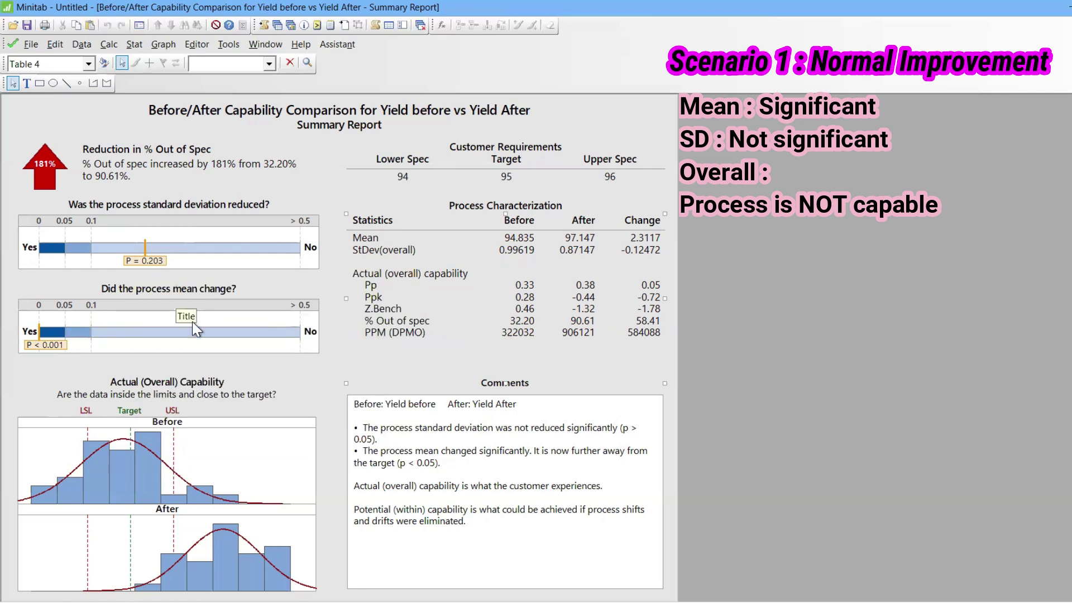
mouse_move(187, 333)
mouse_move(77, 165)
Replace the improved process data with the column Yield After (50%) and rerun the before/after capability comparison.
key(ctrl+e)
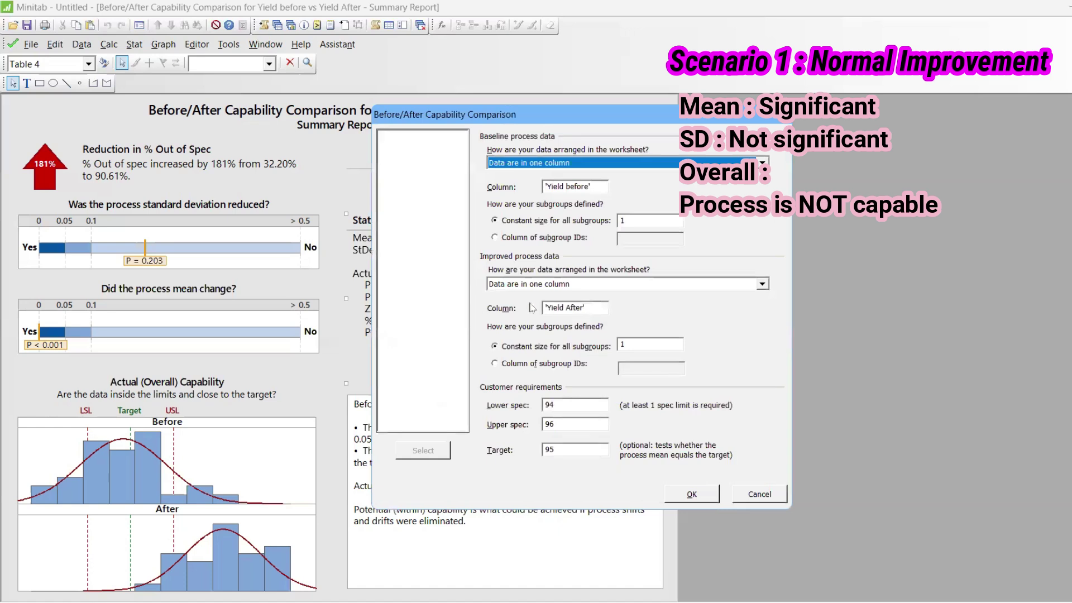
drag(599, 308, 493, 305)
key(Delete)
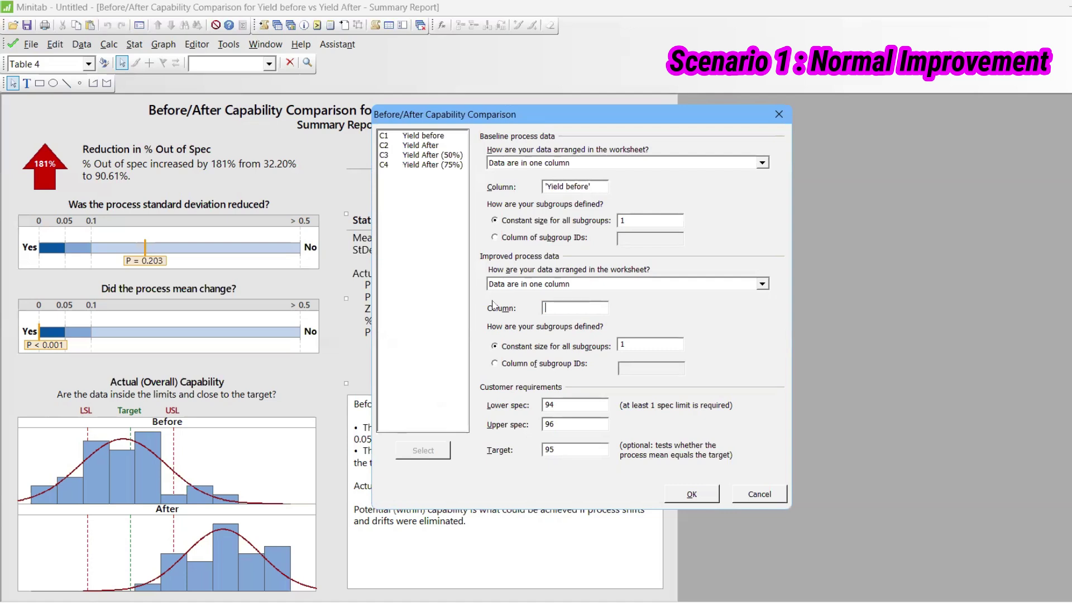
double_click(451, 156)
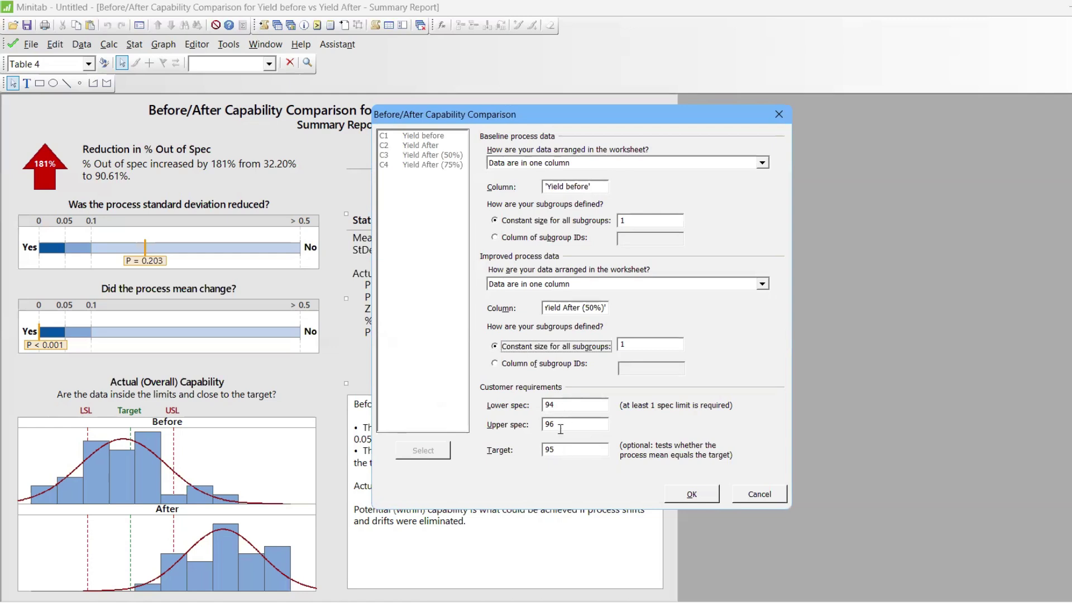
click(688, 493)
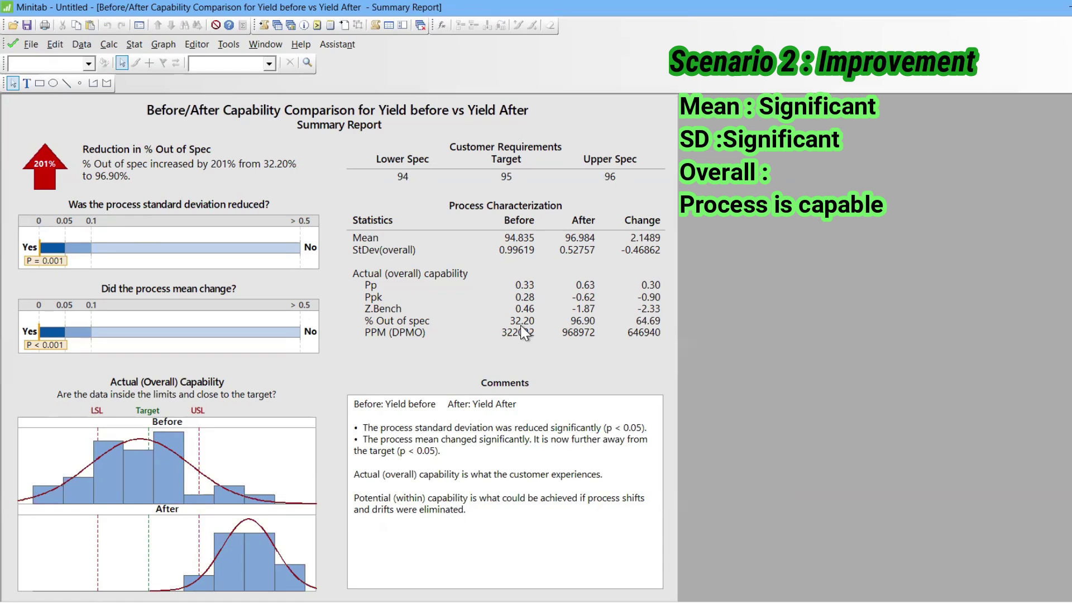
Set the upper spec to 98 and the target to 96, and rerun the before/after capability comparison.
key(ctrl+e)
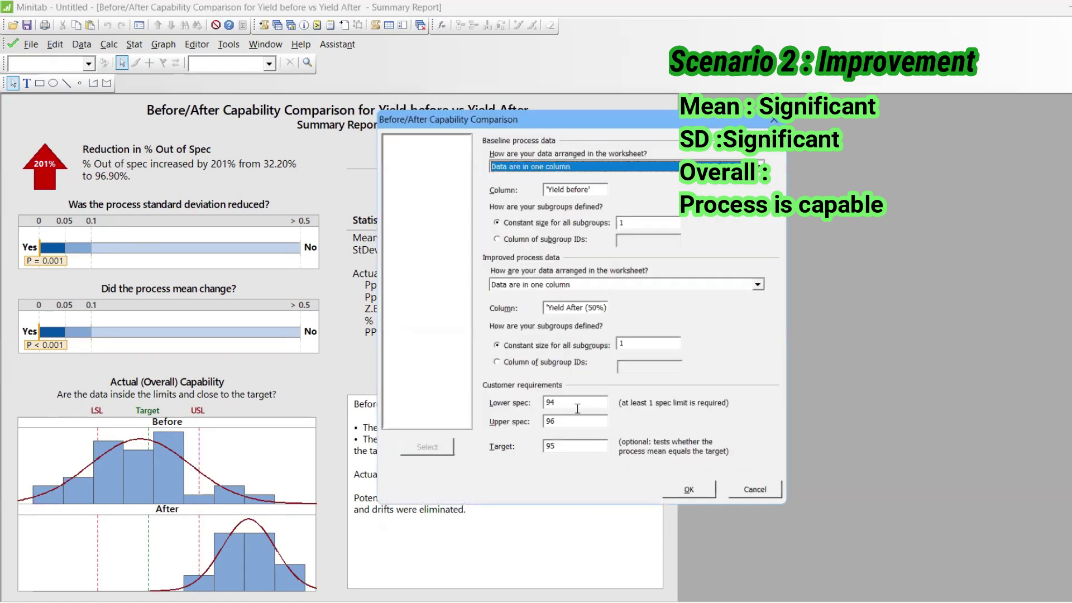
click(578, 409)
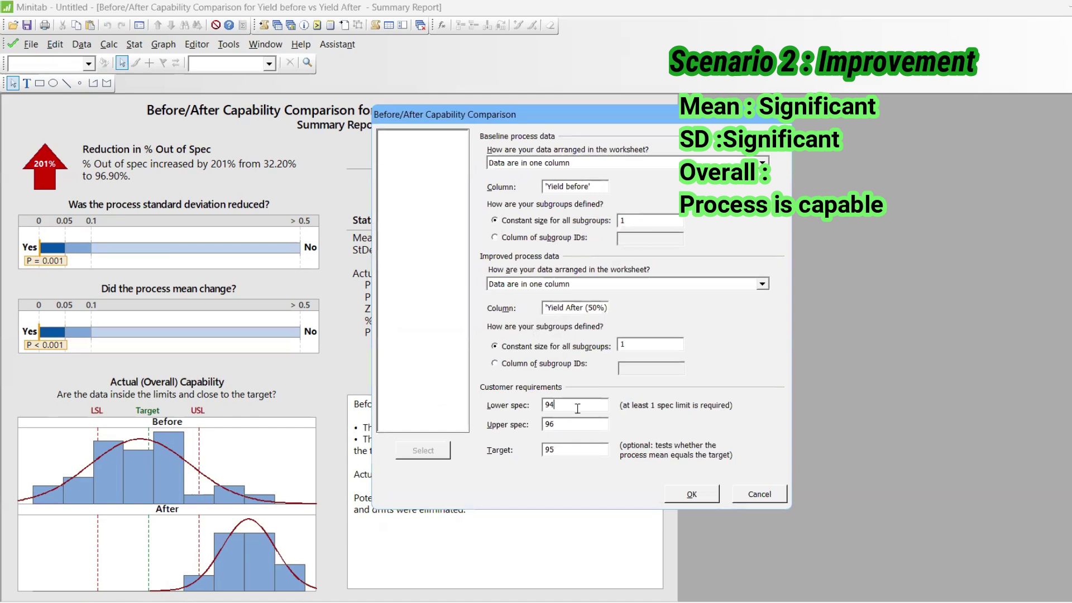
click(564, 423)
key(BackSpace)
text(8)
key(BackSpace)
text(6)
click(691, 494)
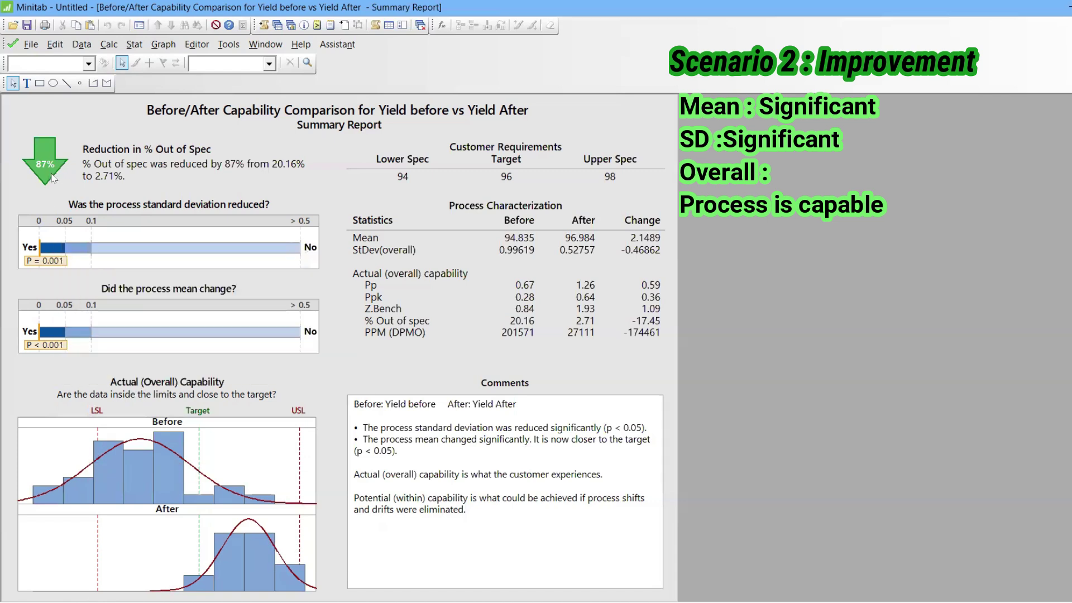
Replace the improved process data with the column Yield After (75%) and rerun the capability comparison.
mouse_move(55, 177)
key(ctrl+e)
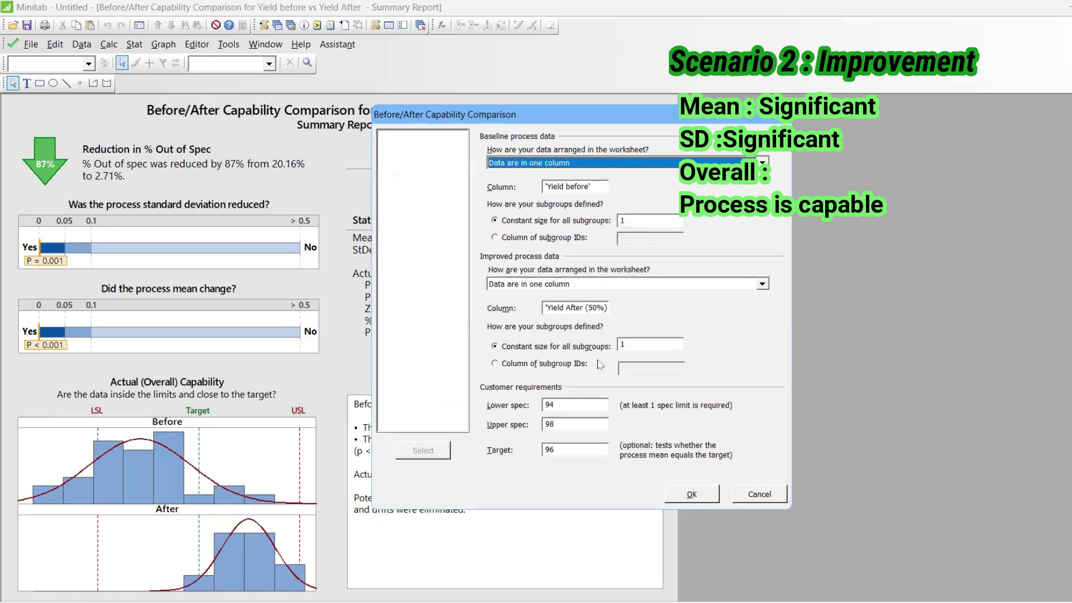
click(580, 308)
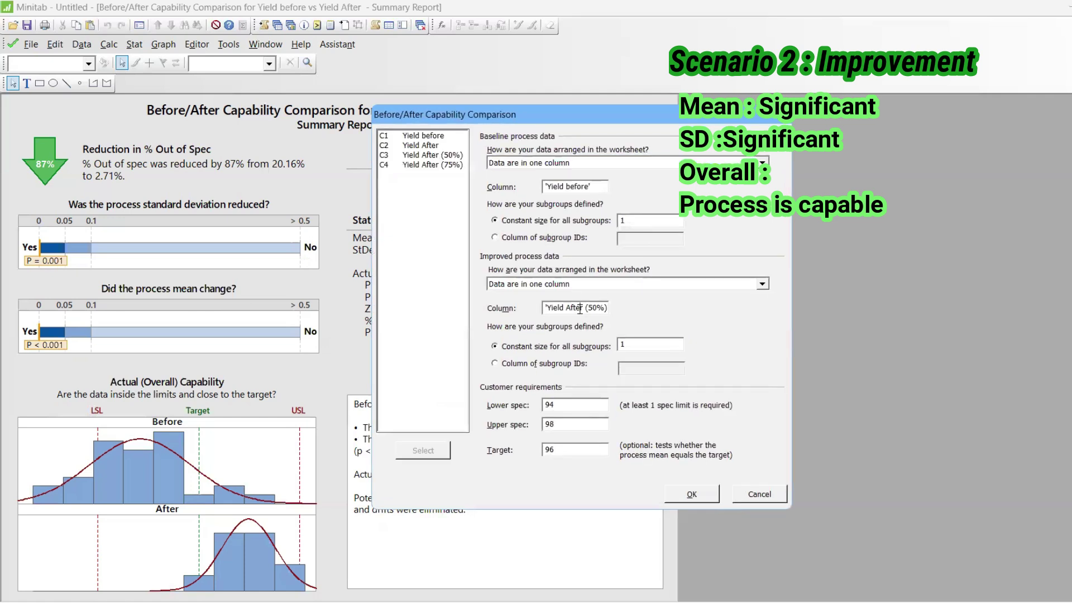
drag(546, 310, 802, 290)
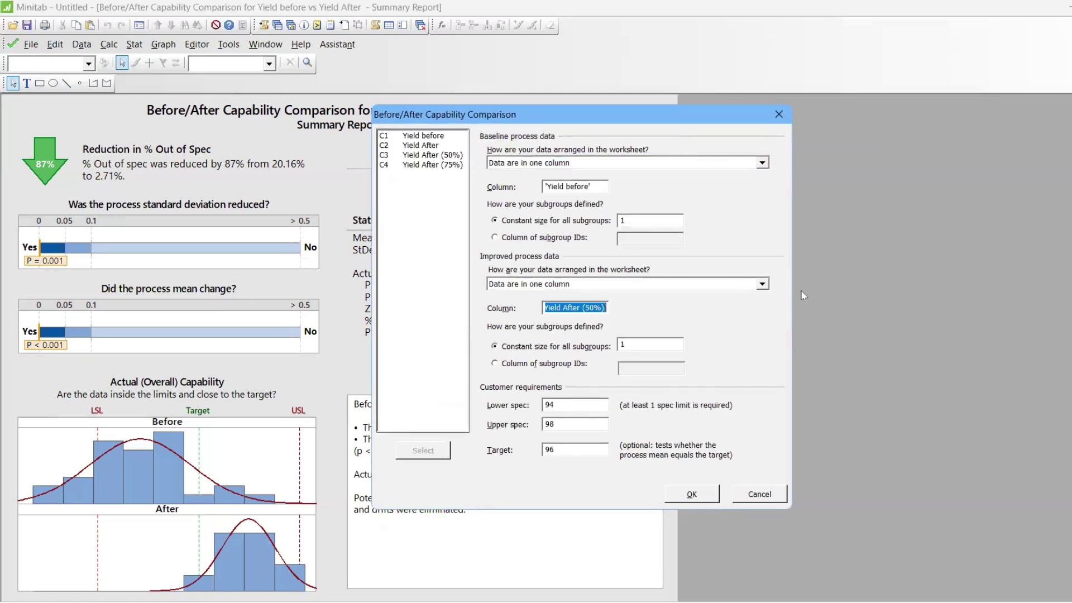
key(Delete)
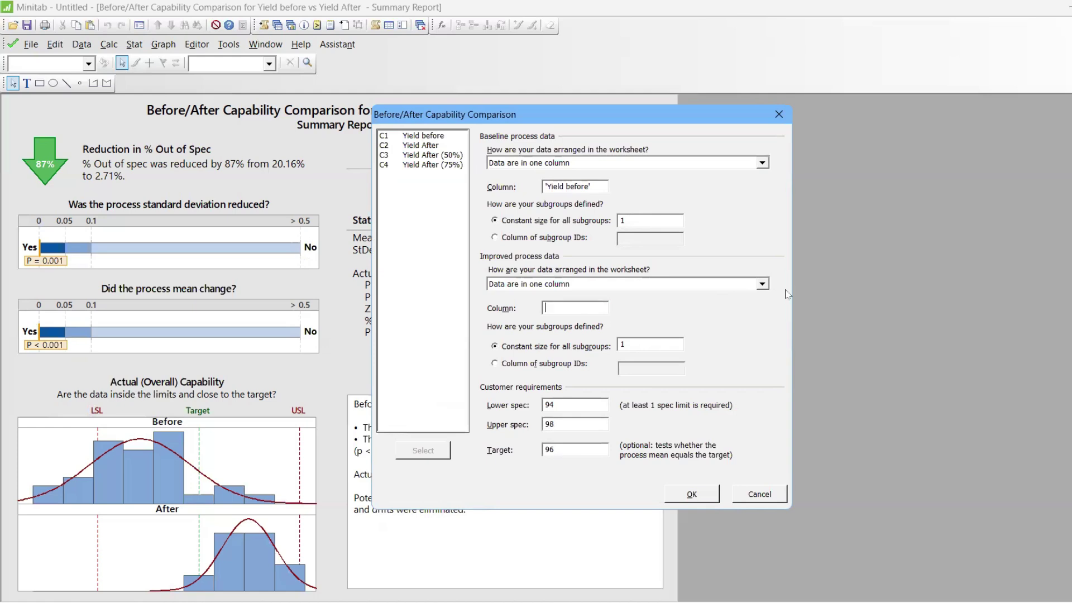
double_click(430, 165)
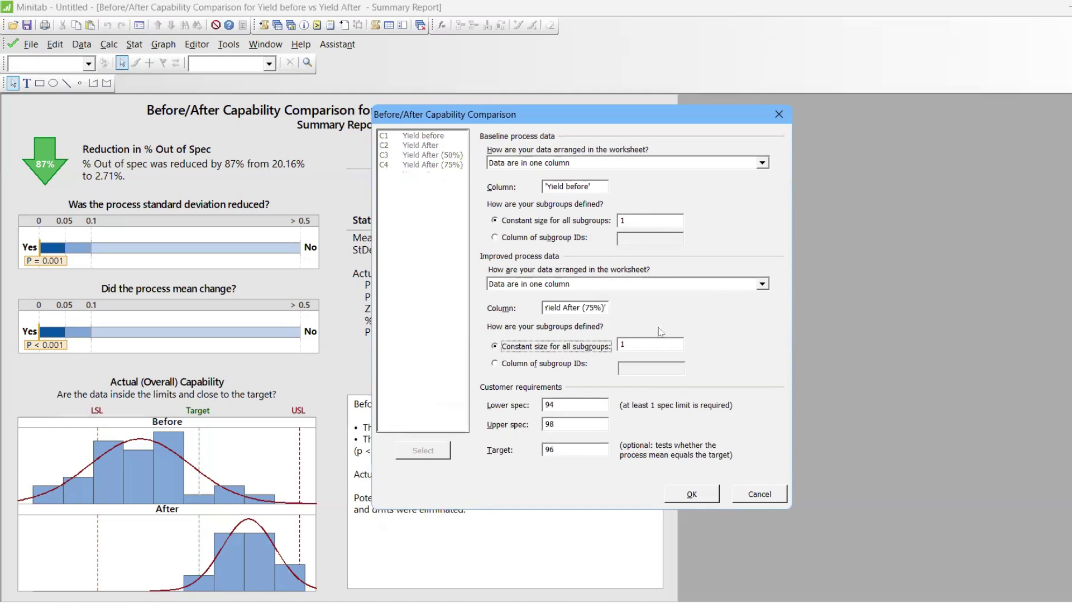
click(684, 495)
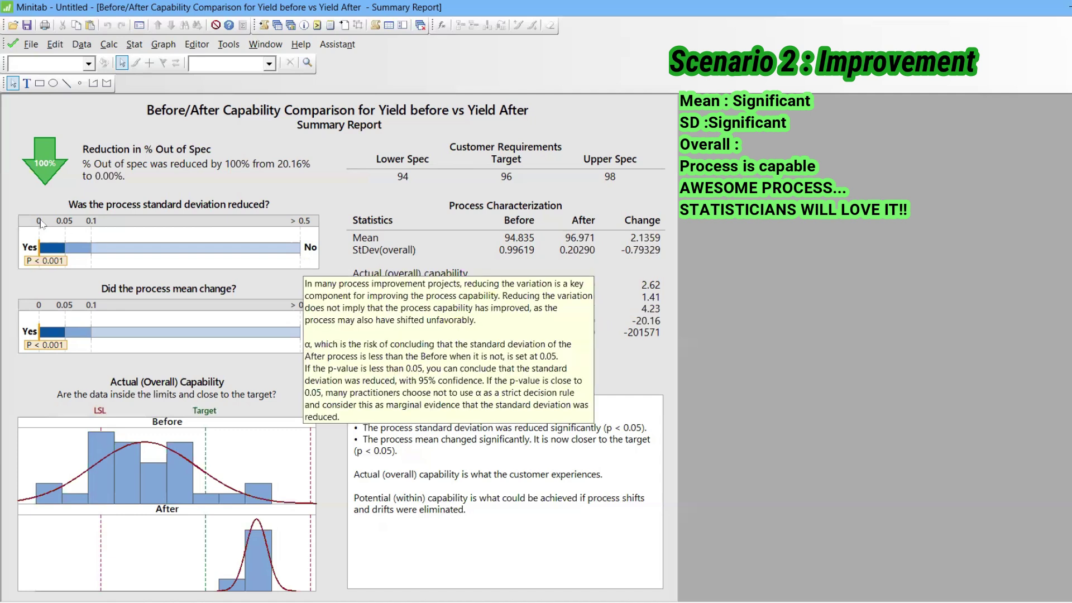
Return to the worksheet and enter the row label Scenario in column C7, row 4, below Scenario2.
mouse_move(47, 191)
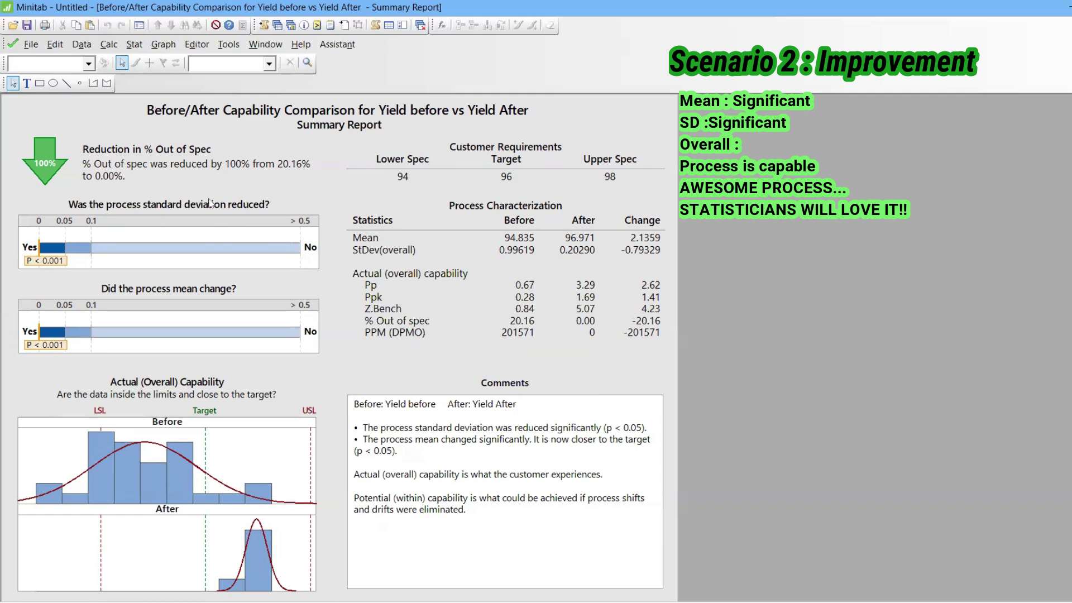
click(276, 31)
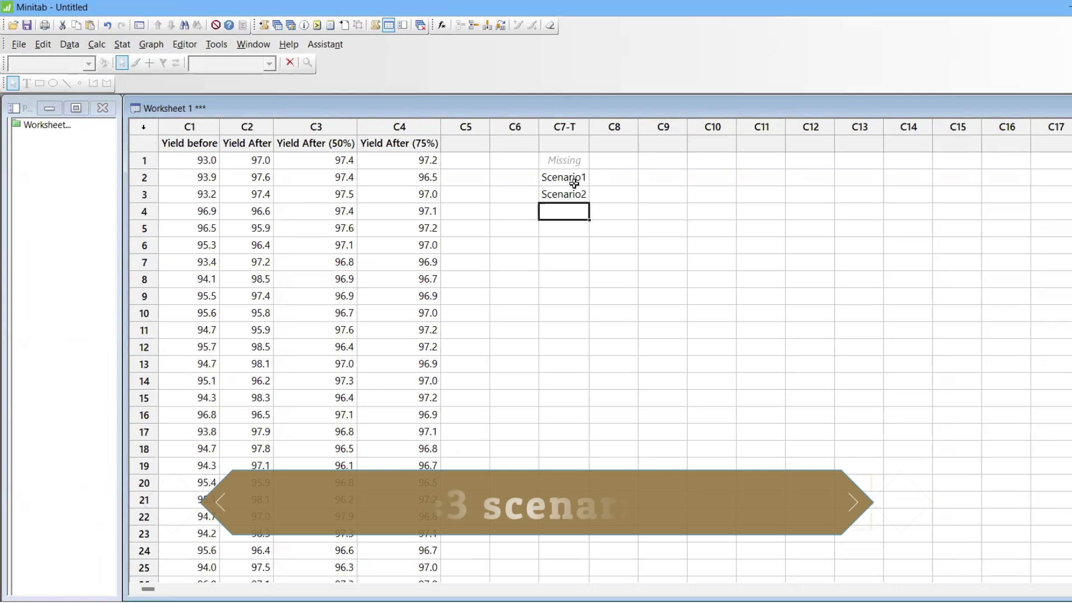
text(s)
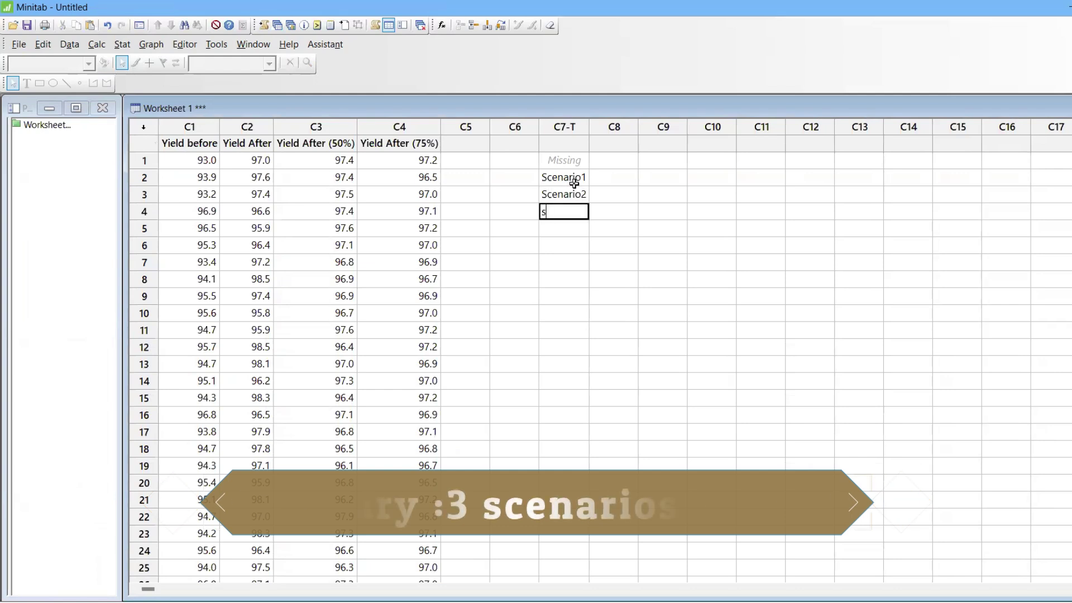
text(cenar)
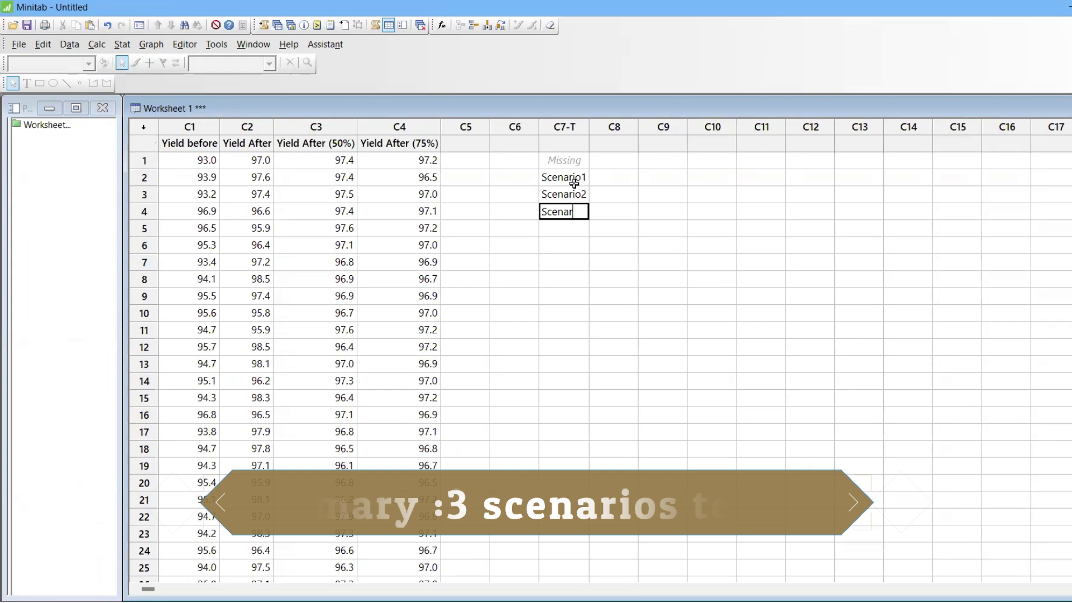
text(io)
Enter the summary headings Mean and SD in row 1 of columns C8 and C9.
click(613, 159)
text(Mean)
key(Return)
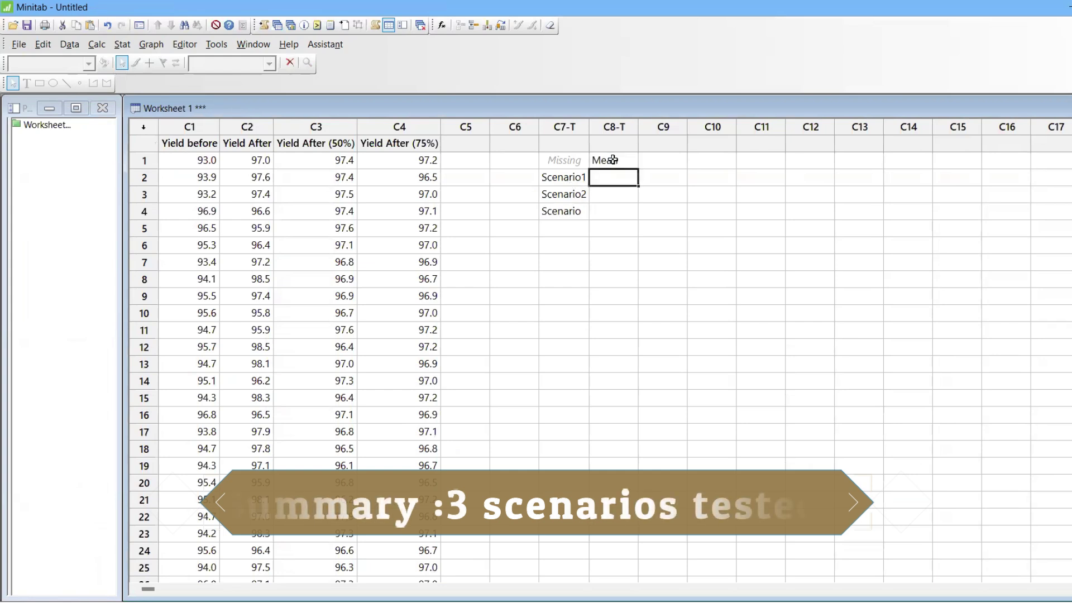
key(Up)
key(Right)
text(SD)
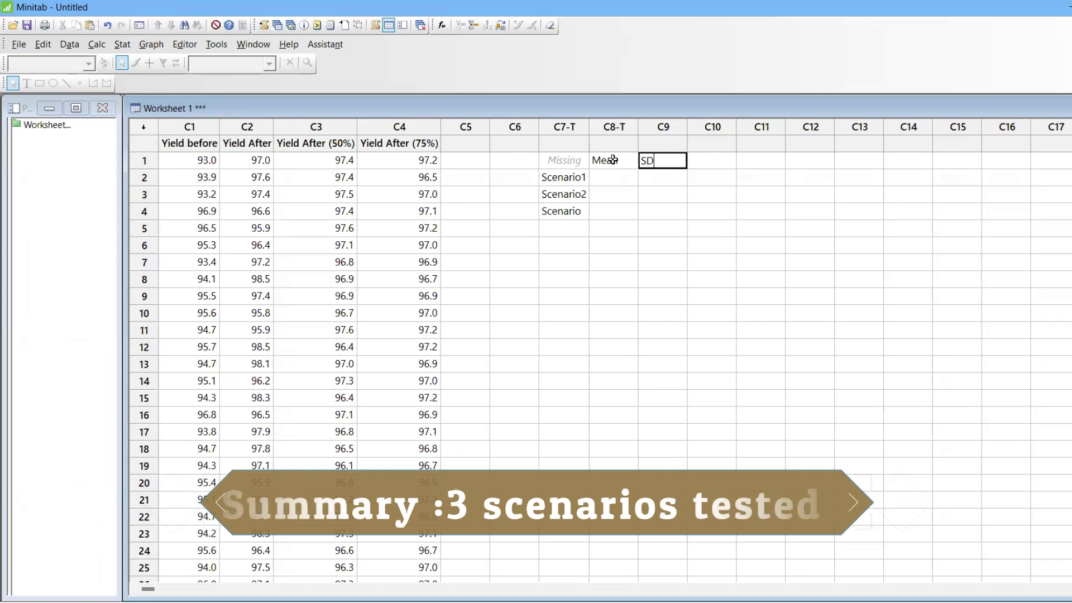
Enter the heading Input in row 1 of column C6, with only its first letter capitalized.
click(513, 164)
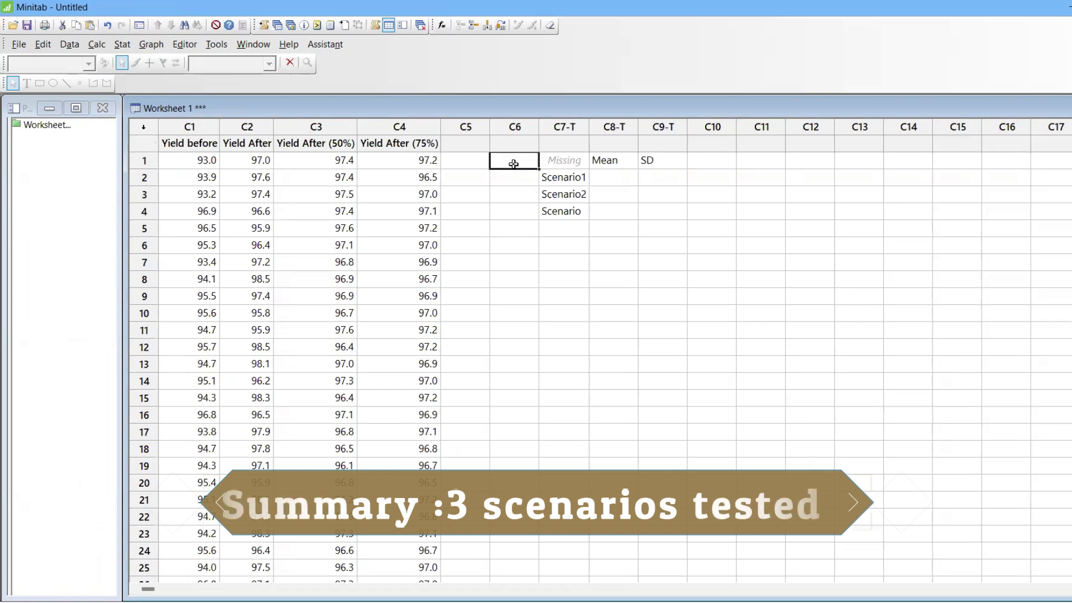
text(iNPUT)
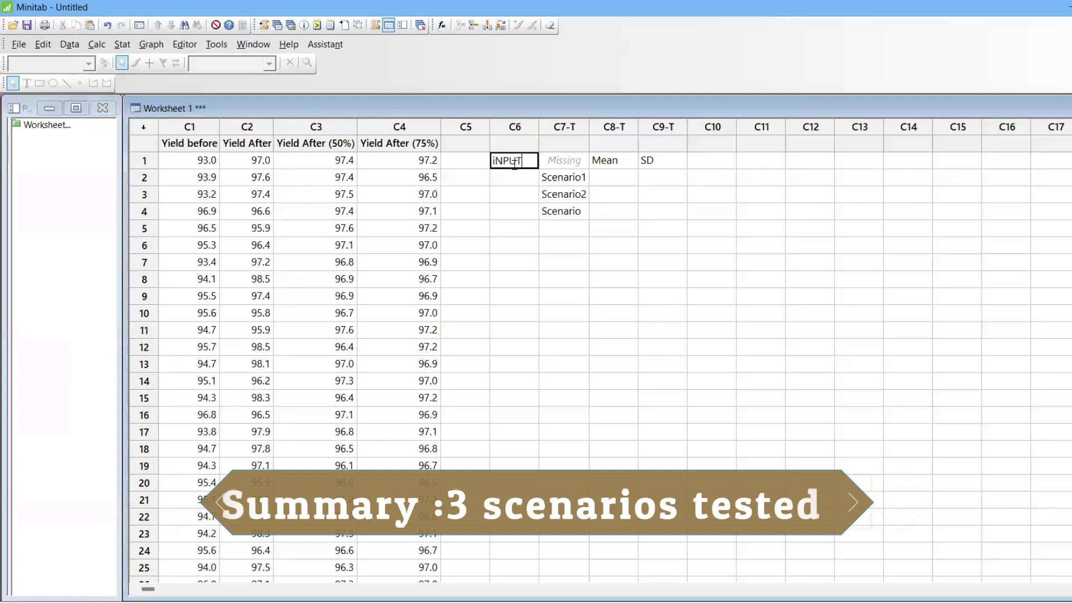
key(Return)
click(514, 164)
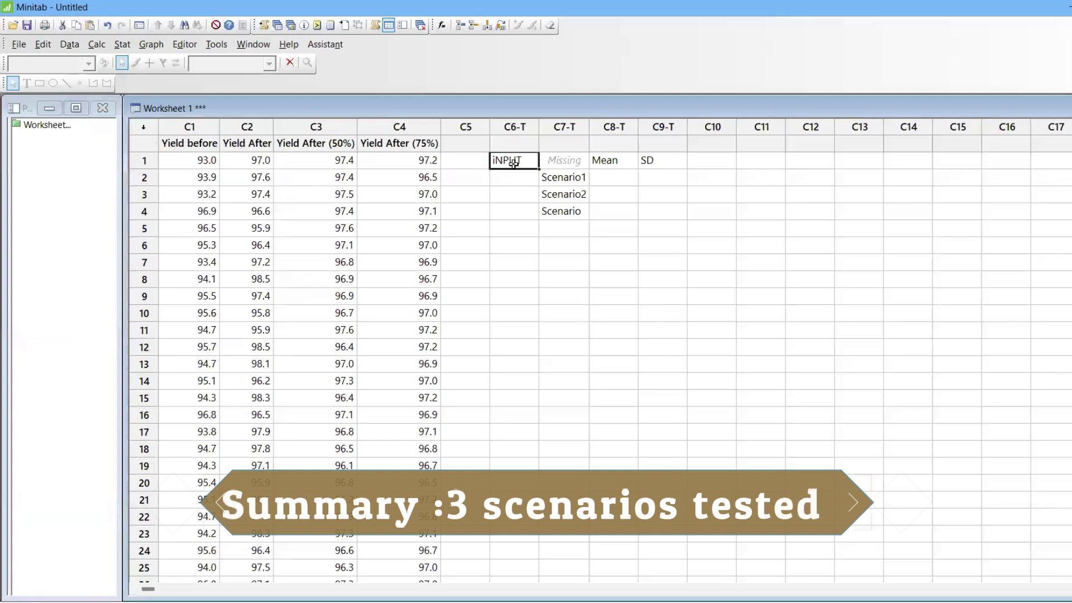
text(oNPUT)
key(BackSpace)
key(BackSpace)
key(BackSpace)
key(BackSpace)
key(BackSpace)
text(In)
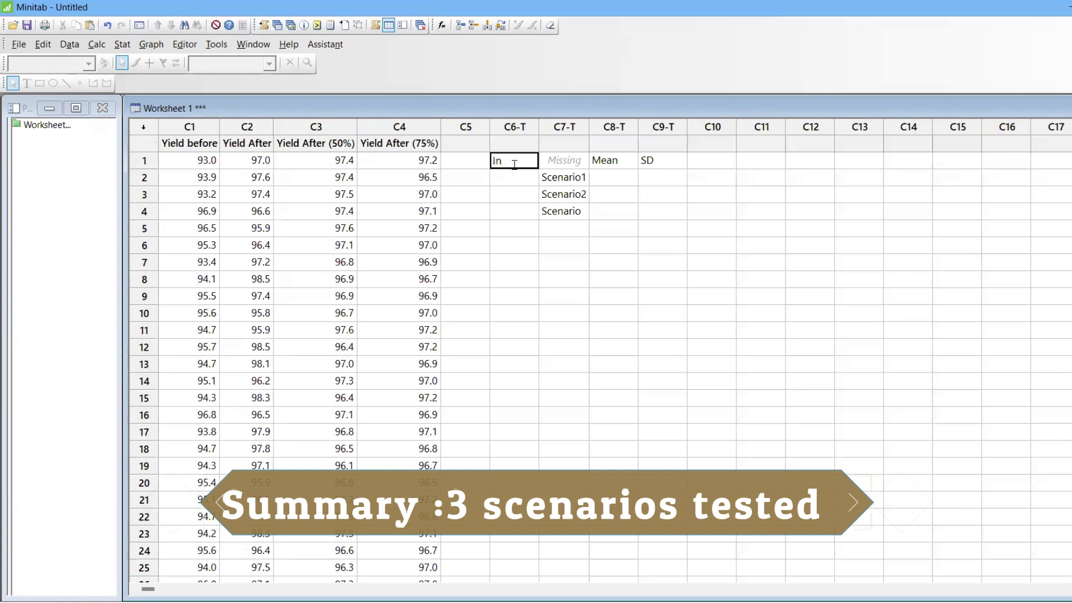
text(put)
key(Return)
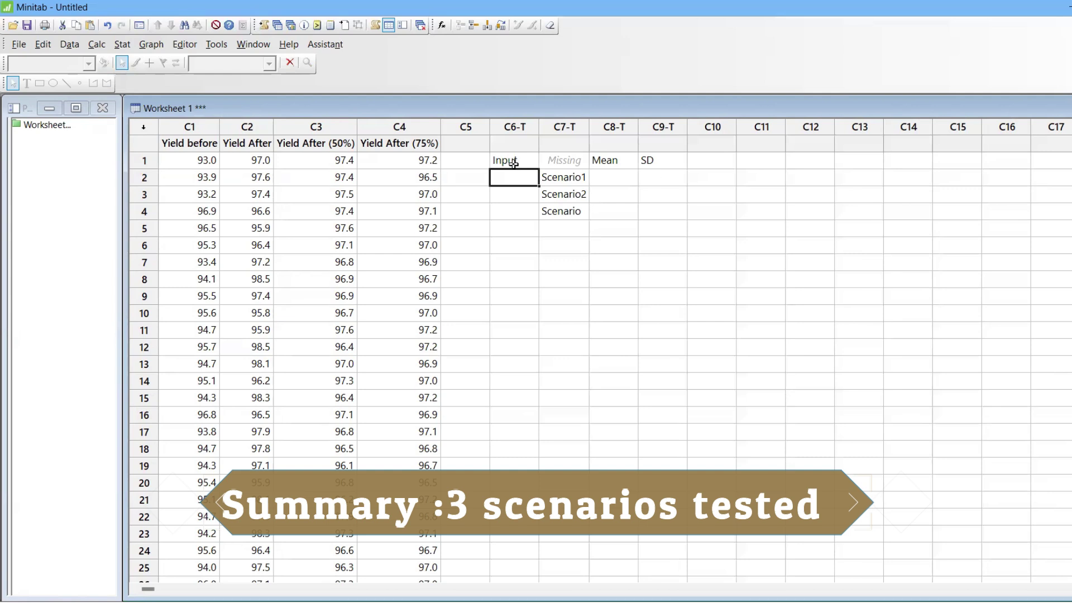
Enter the summary headings Pp and Ppk in row 1 of columns C10 and C11.
click(702, 158)
text(Pp)
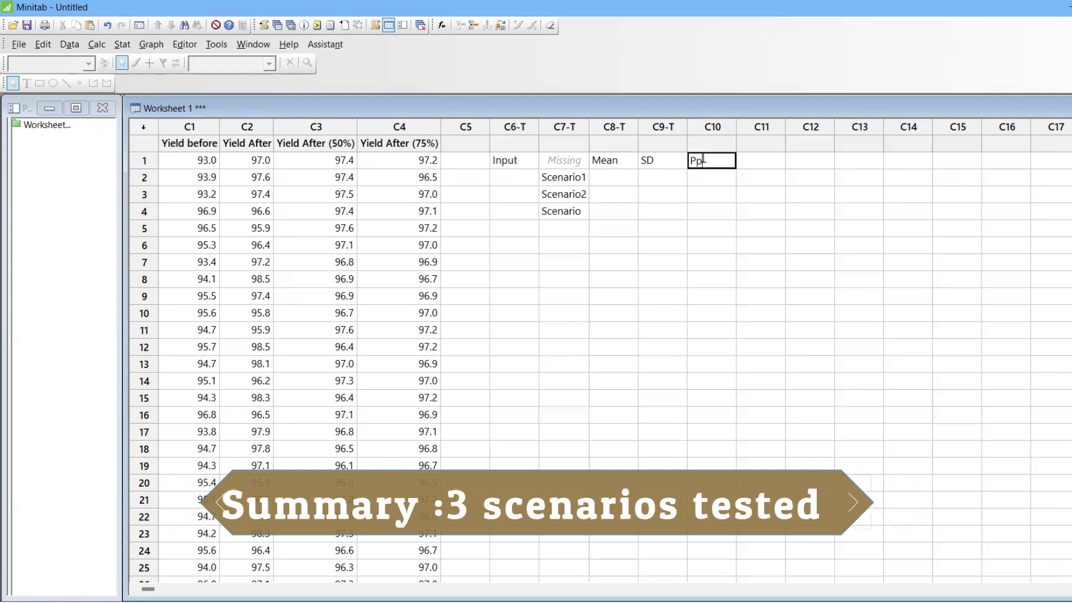
key(Return)
click(767, 160)
text(Ppk)
key(Return)
Enter 95, 1 as the Input value beside Scenario1.
click(621, 176)
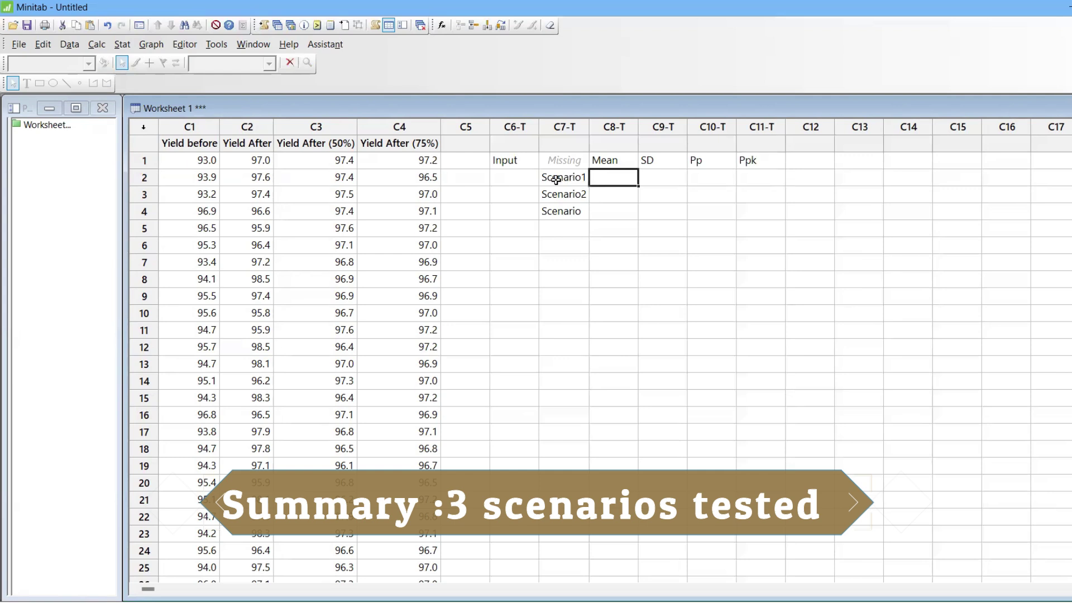
click(515, 182)
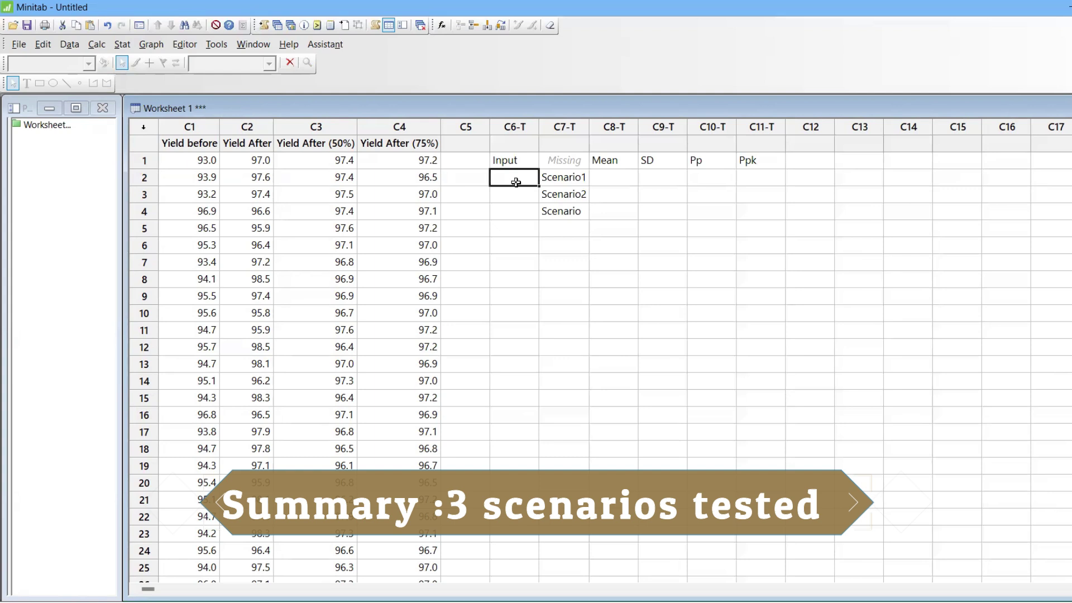
click(469, 159)
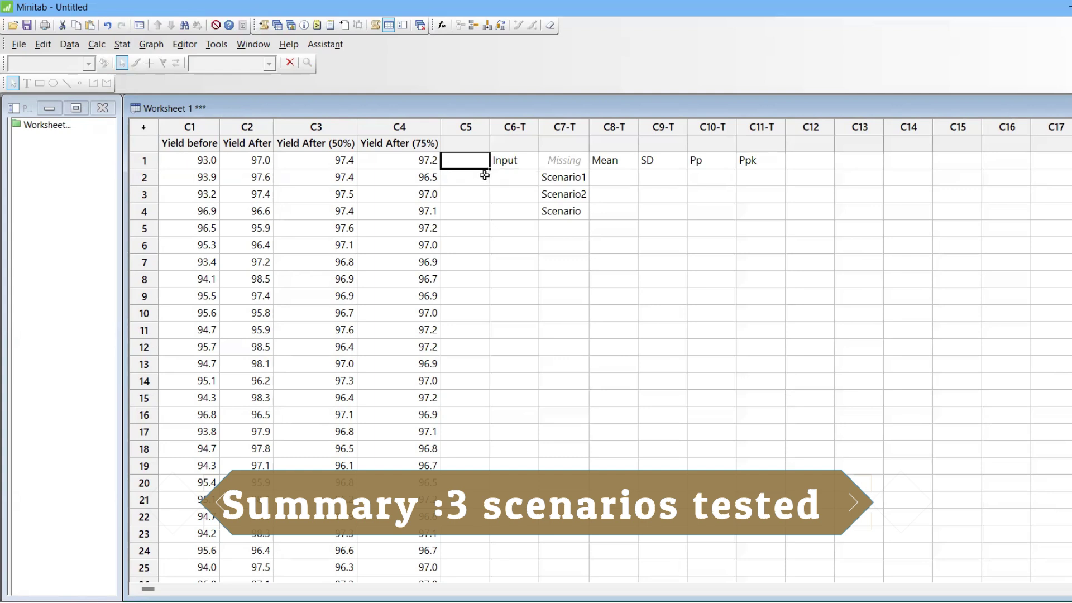
click(509, 178)
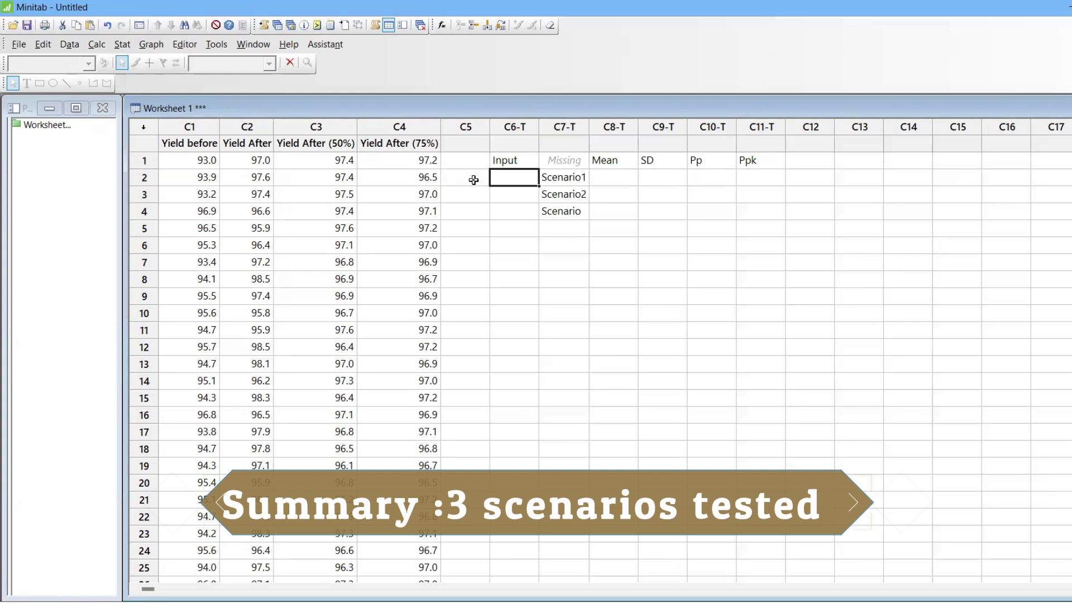
text(9)
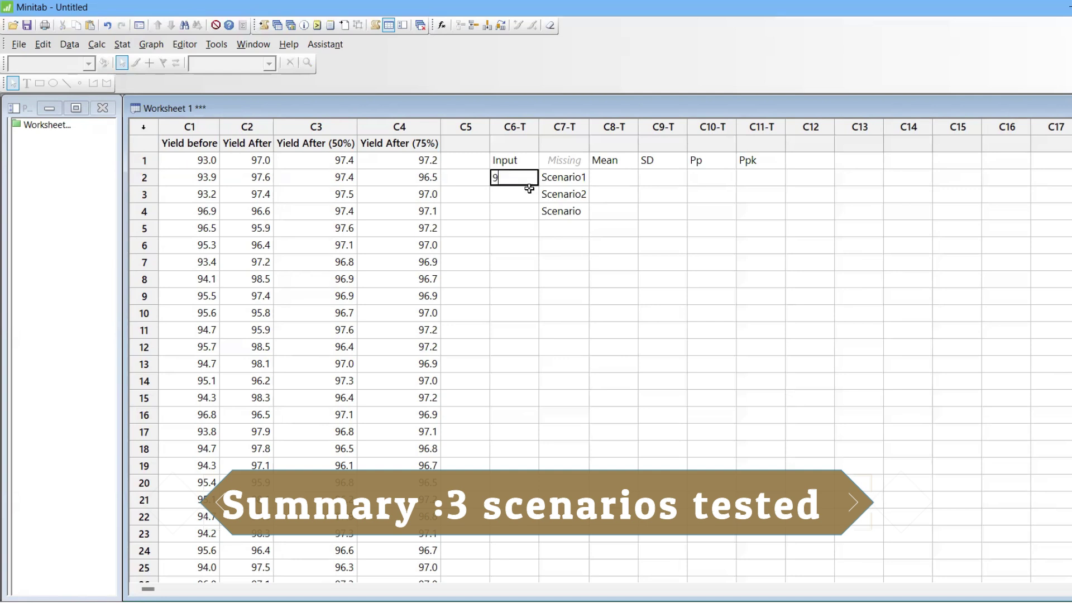
text(5, 1)
key(Return)
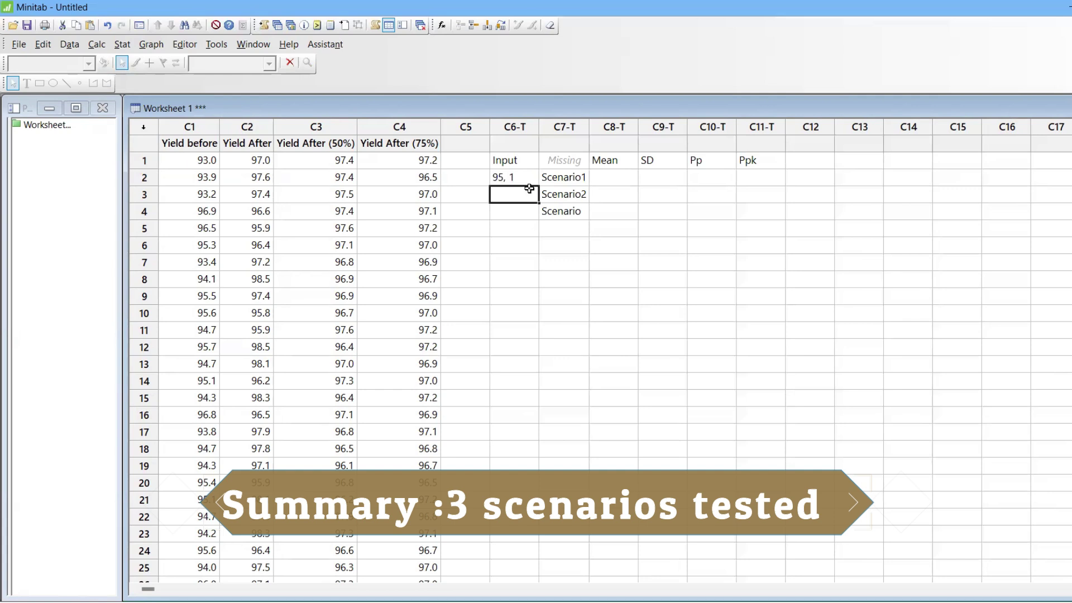
Change the Scenario1 Input entry to 95-97, 1 and enter significant as its Mean result.
click(625, 179)
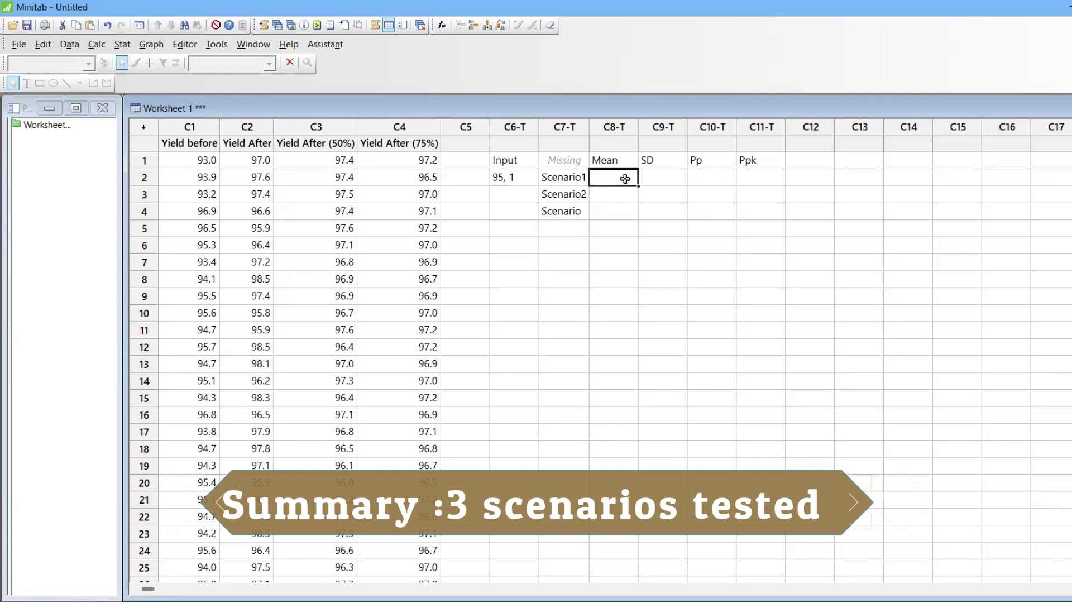
text(si)
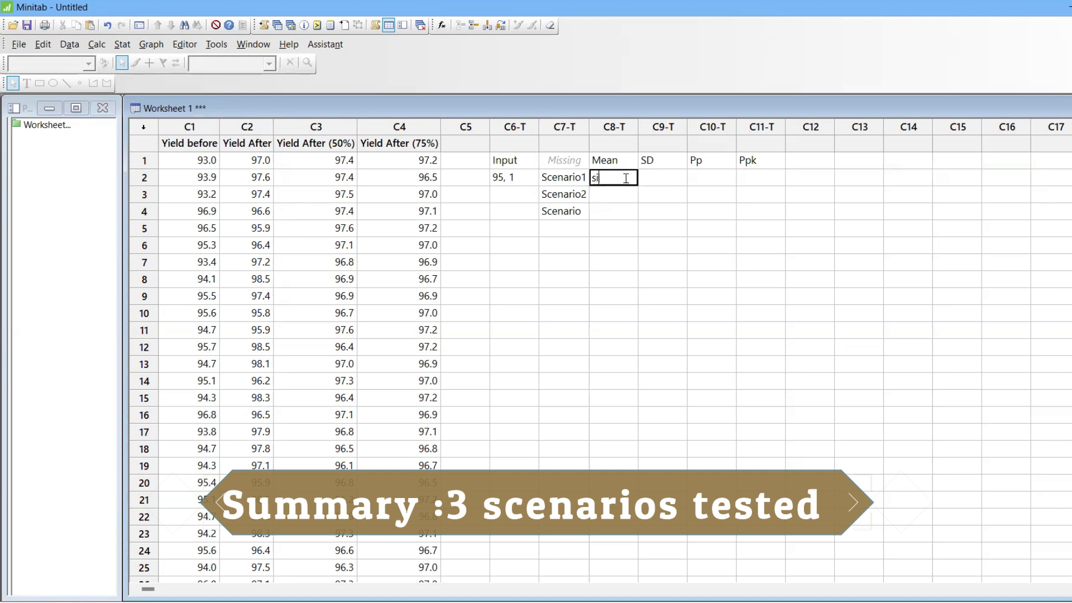
click(503, 178)
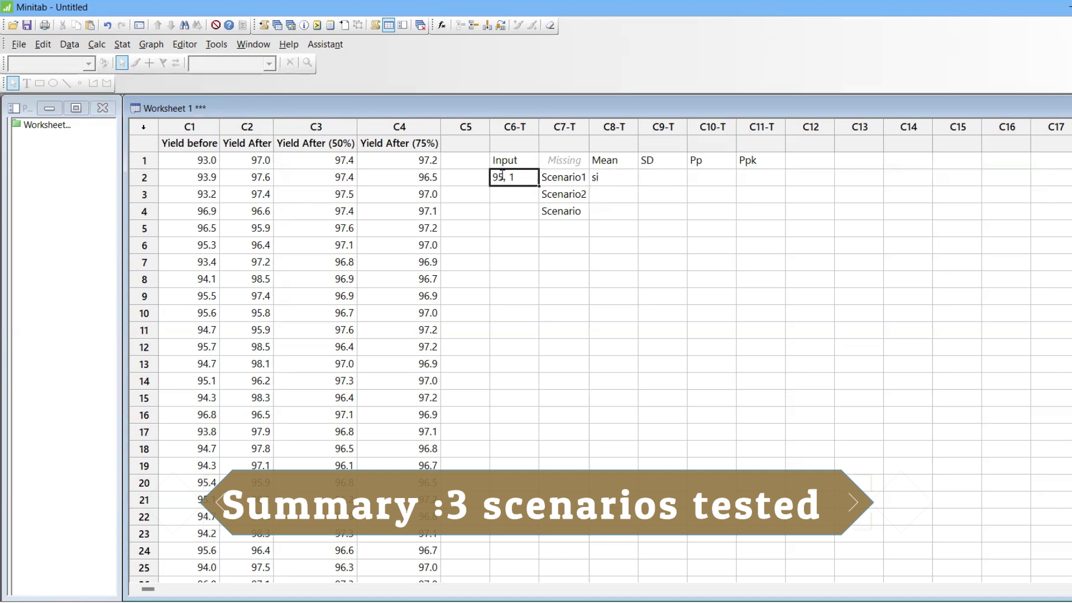
text(-97)
key(Return)
double_click(603, 175)
text(n)
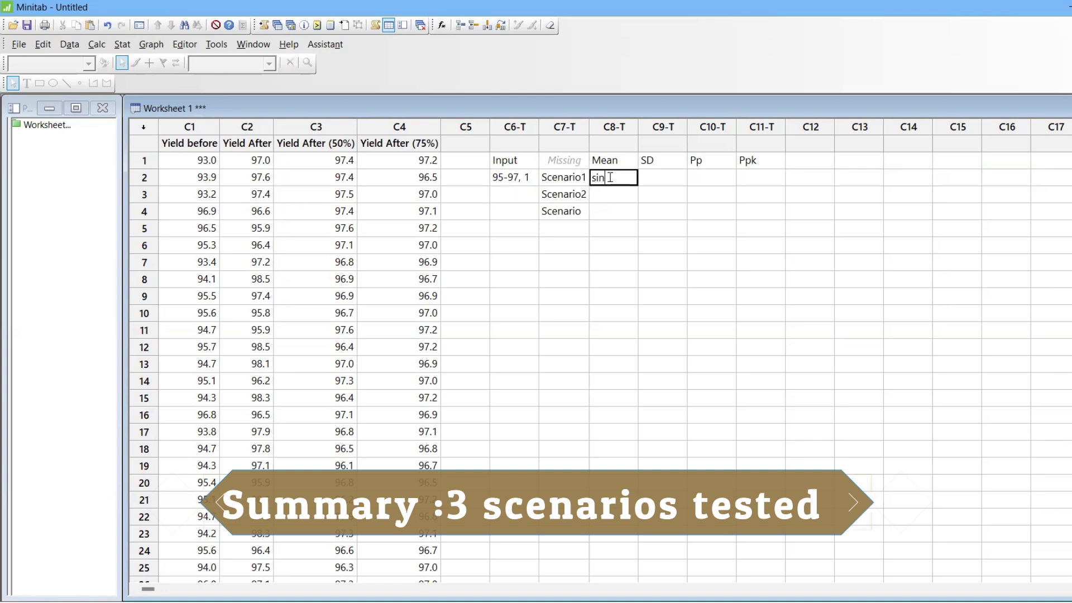
text(gnificant)
key(Return)
Enter Not significant as the SD result for Scenario1.
click(655, 175)
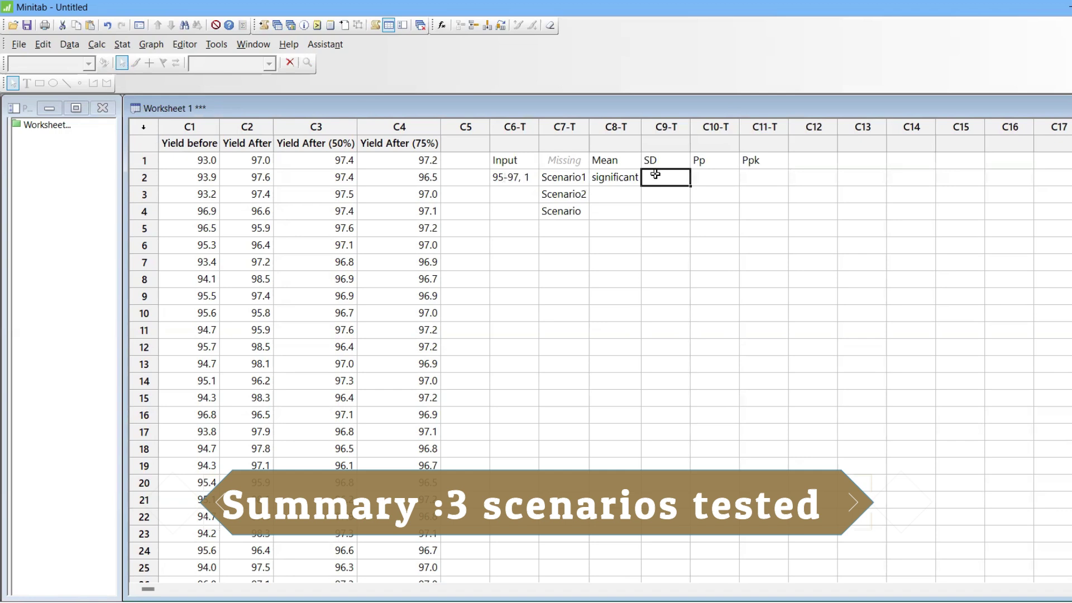
text(Not significant)
key(Return)
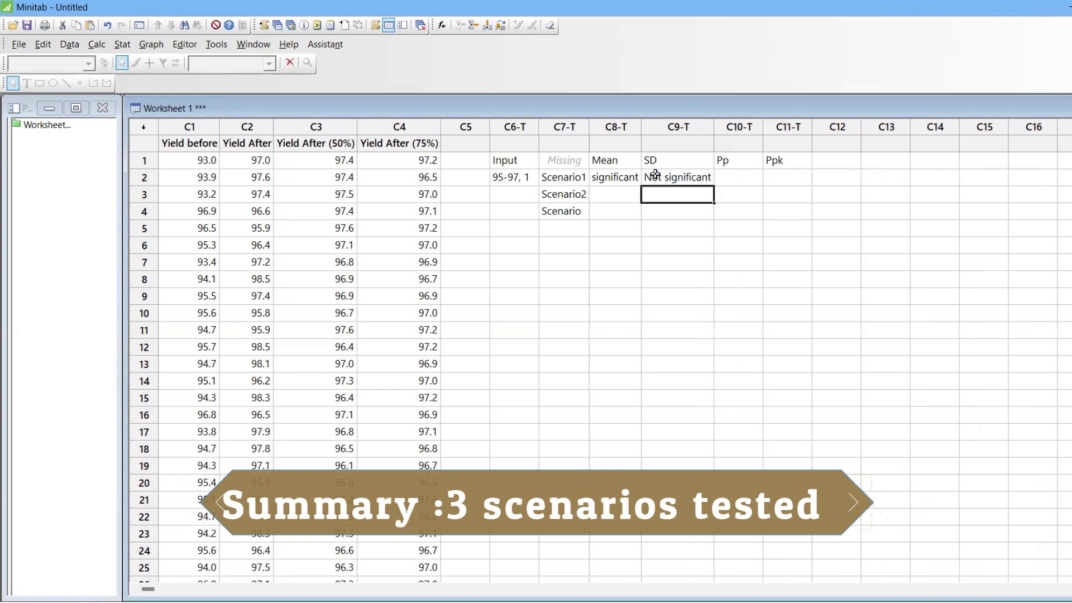
Enter the summary heading Result in row 1 of column C12.
click(675, 173)
click(738, 178)
click(779, 176)
click(820, 161)
text(Resul)
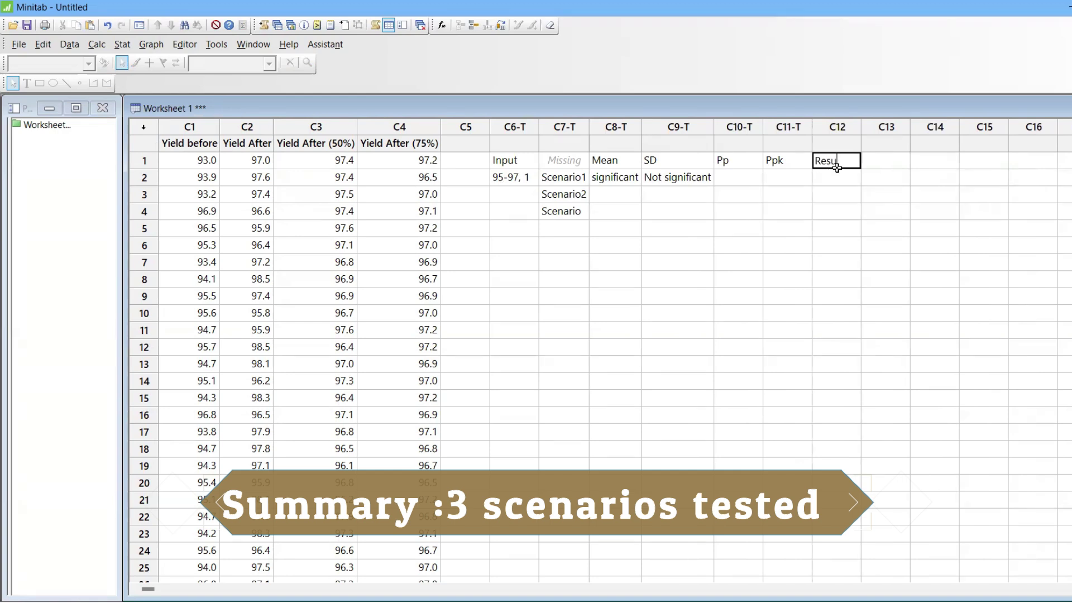
text(t)
key(Return)
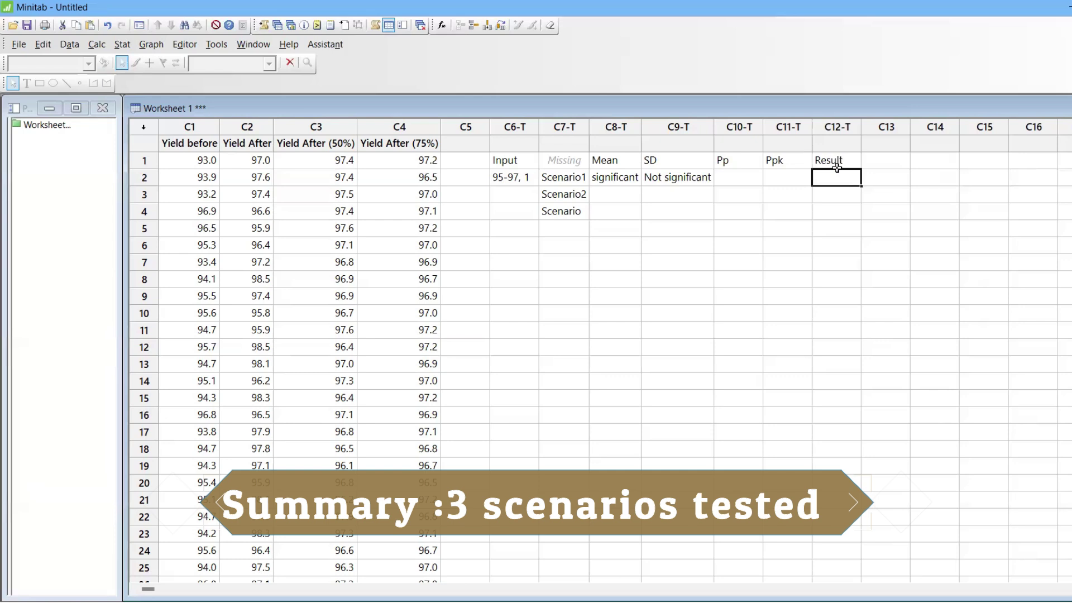
Enter Process is NOT capable as the Result for Scenario1.
text(Proces)
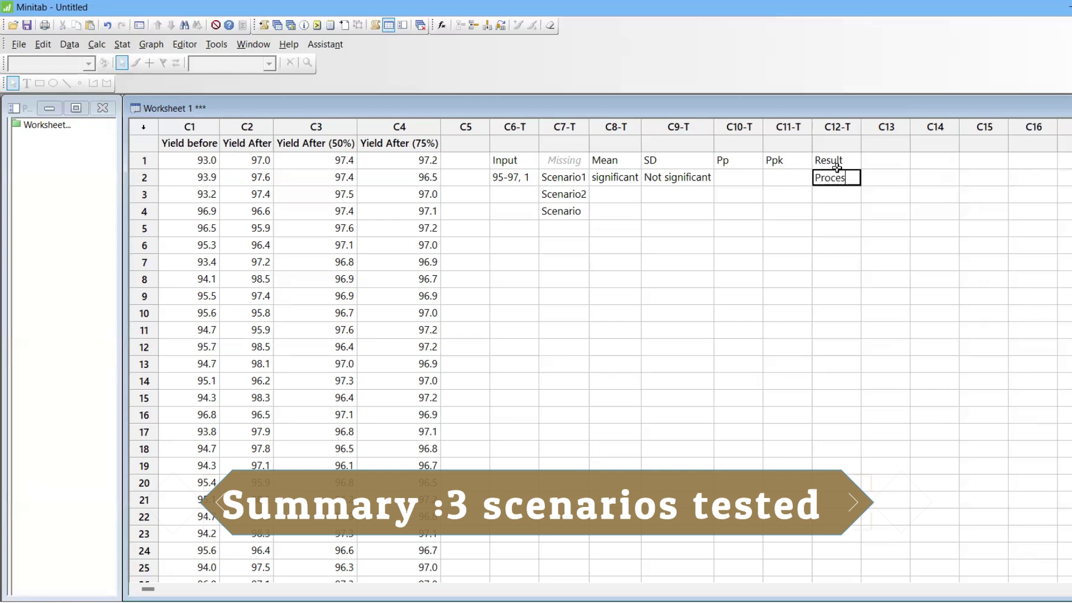
text(s is NOT capable)
key(Return)
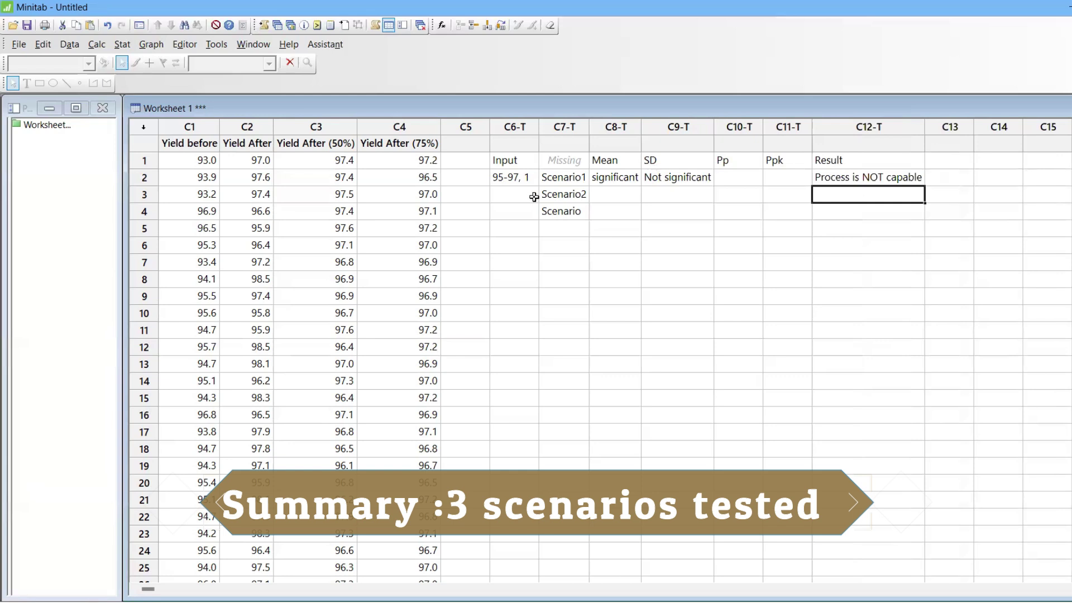
Copy the Scenario1 Input entry to the Scenario2 row and change it to 95-97, 0.5.
click(512, 176)
click(512, 194)
text(95-97, 1)
click(503, 193)
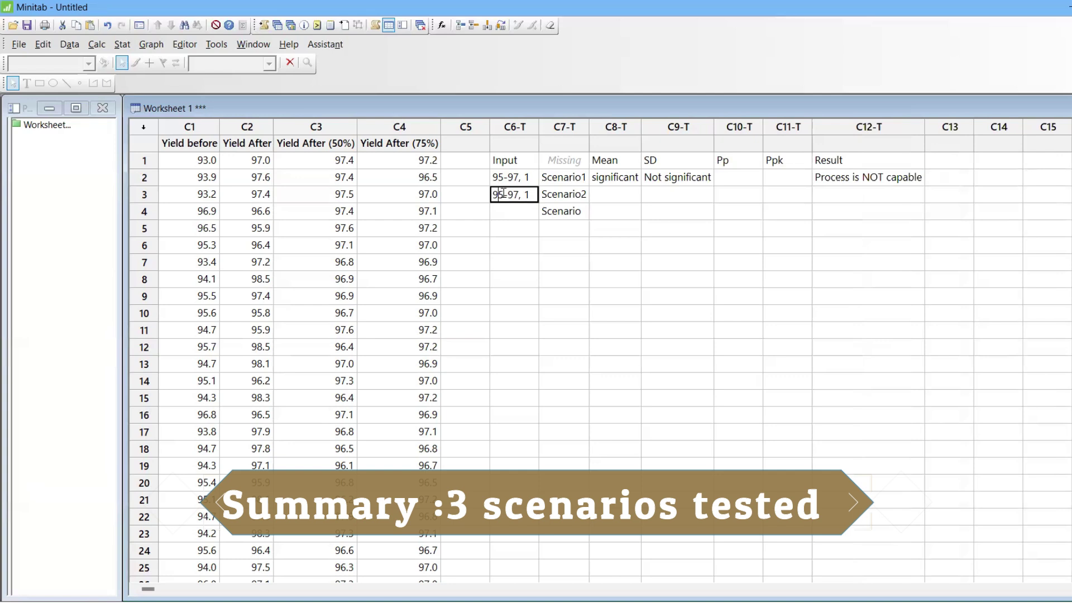
click(535, 194)
text(0.5)
key(Return)
Copy the Scenario1 Mean entry, significant, into the Mean and SD cells of Scenario2.
click(614, 178)
key(ctrl+c)
click(617, 199)
key(ctrl+v)
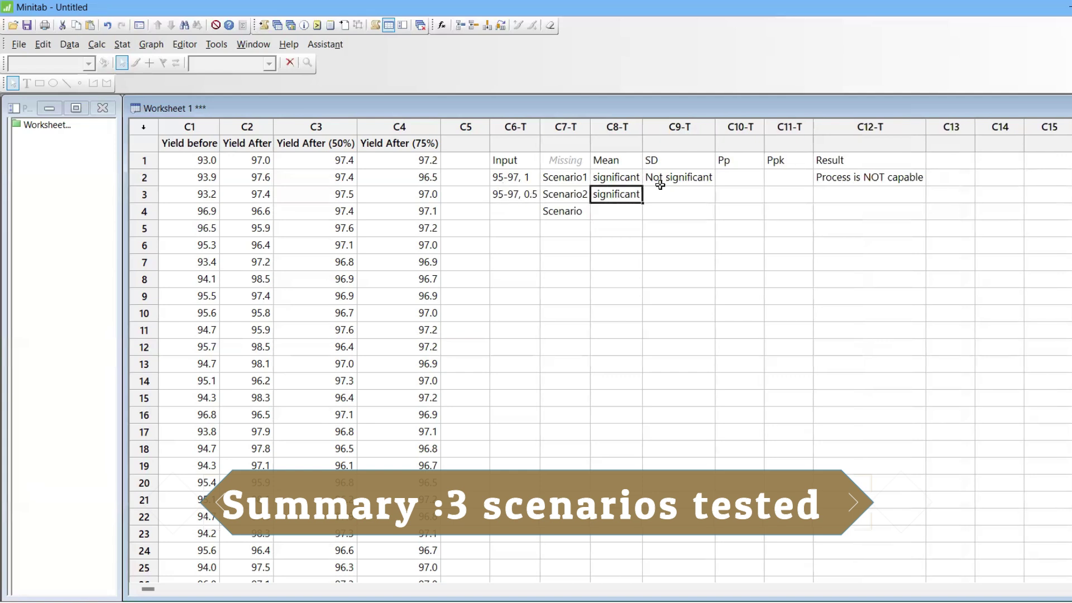
click(674, 189)
key(ctrl+v)
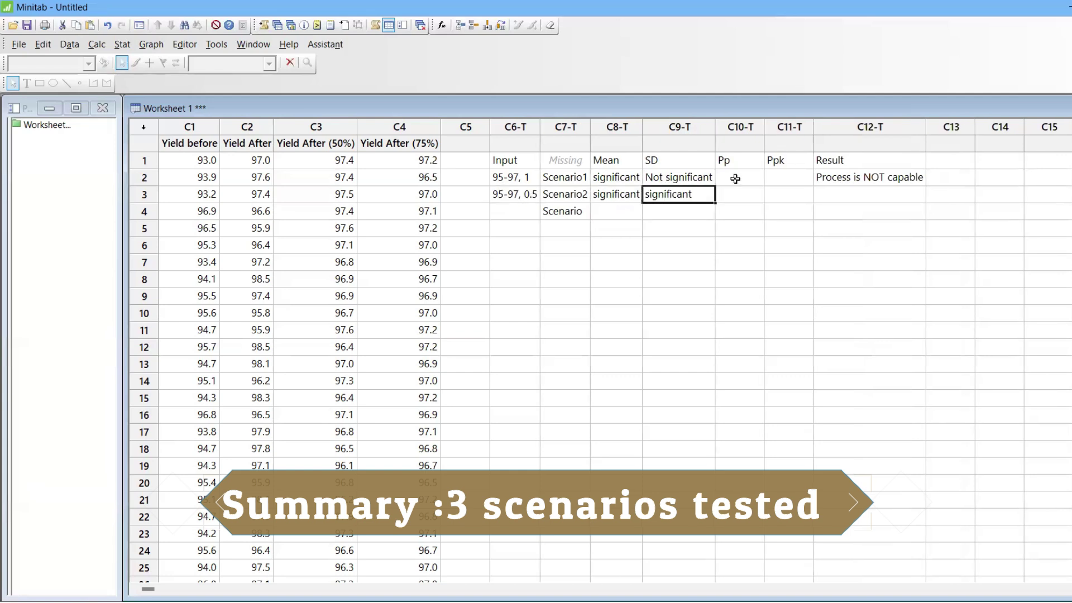
Enter Process is capable as the Result for Scenario2.
click(844, 194)
text(Pr)
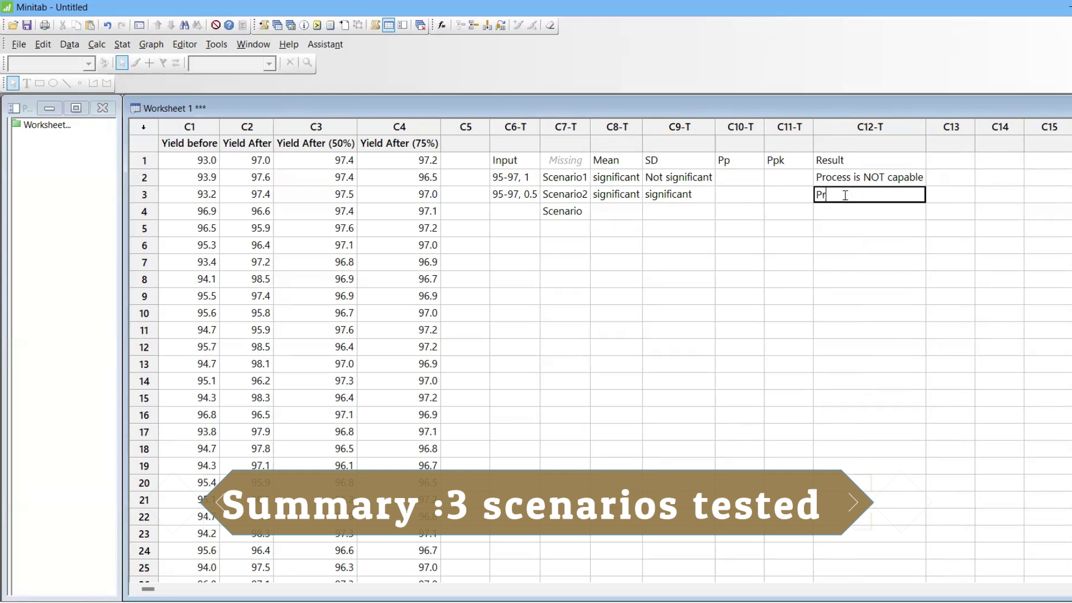
text(ocess is capable)
key(Return)
Complete the scenario label in row 4 of column C7 as Scenario3.
click(518, 207)
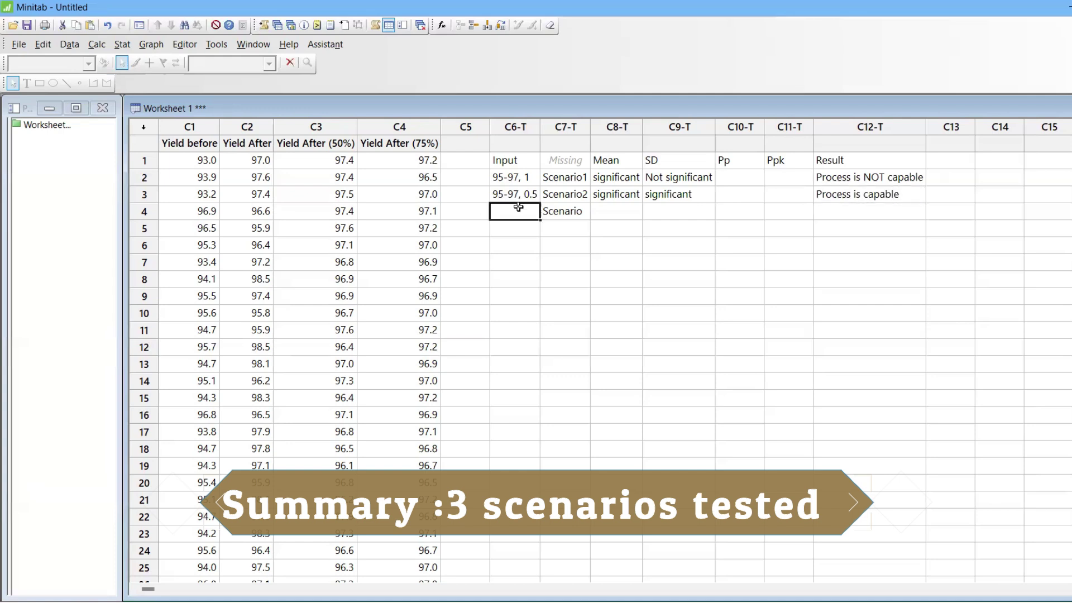
click(584, 211)
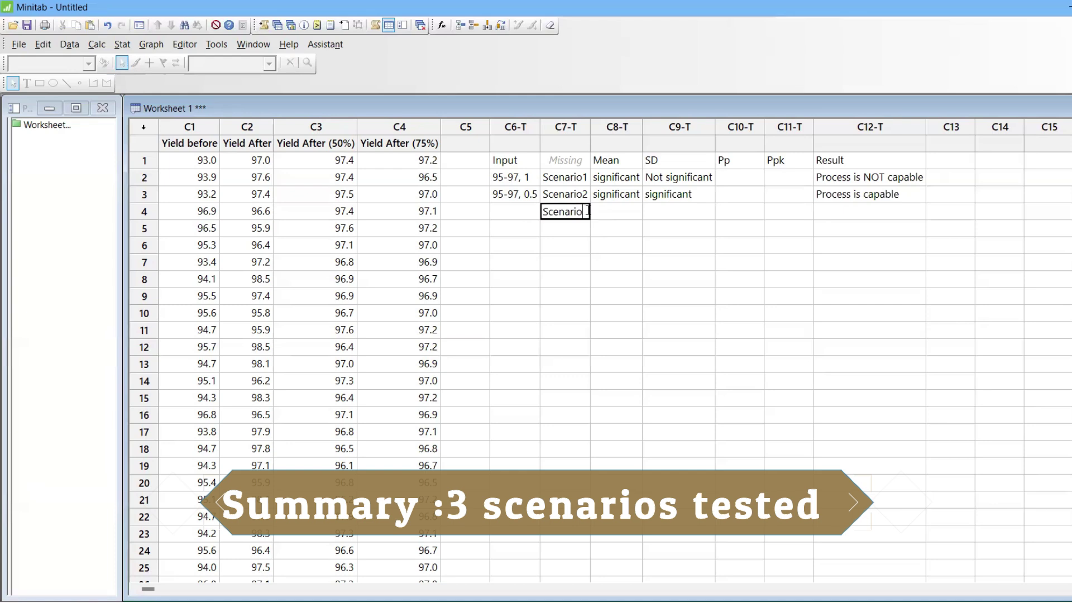
key(Return)
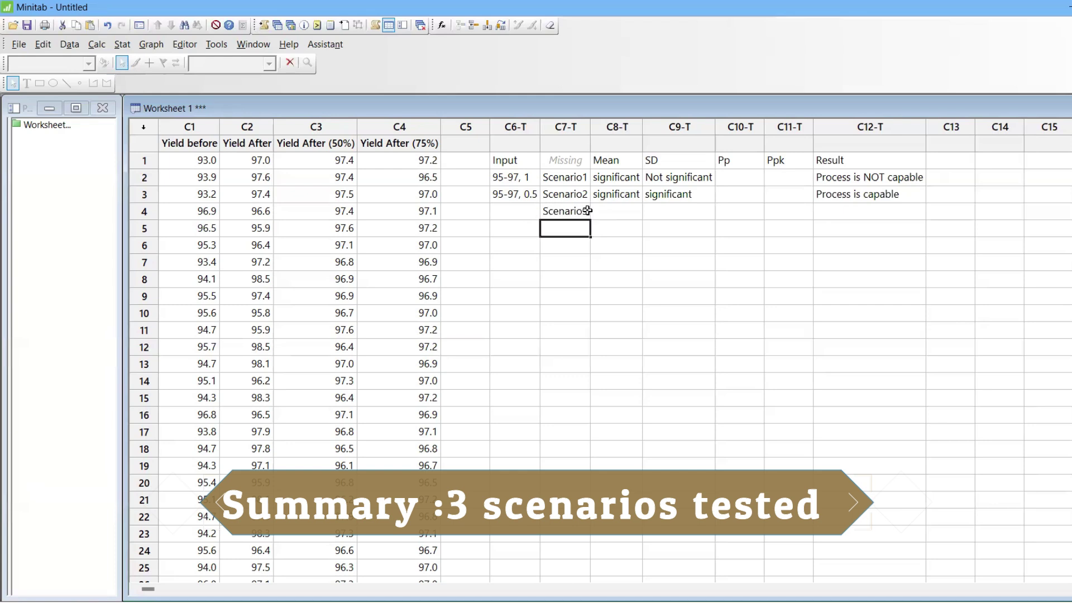
Copy the Scenario2 Input entry to the Scenario3 row and change it to 94-98, 0.25.
click(509, 195)
click(516, 212)
key(ctrl+v)
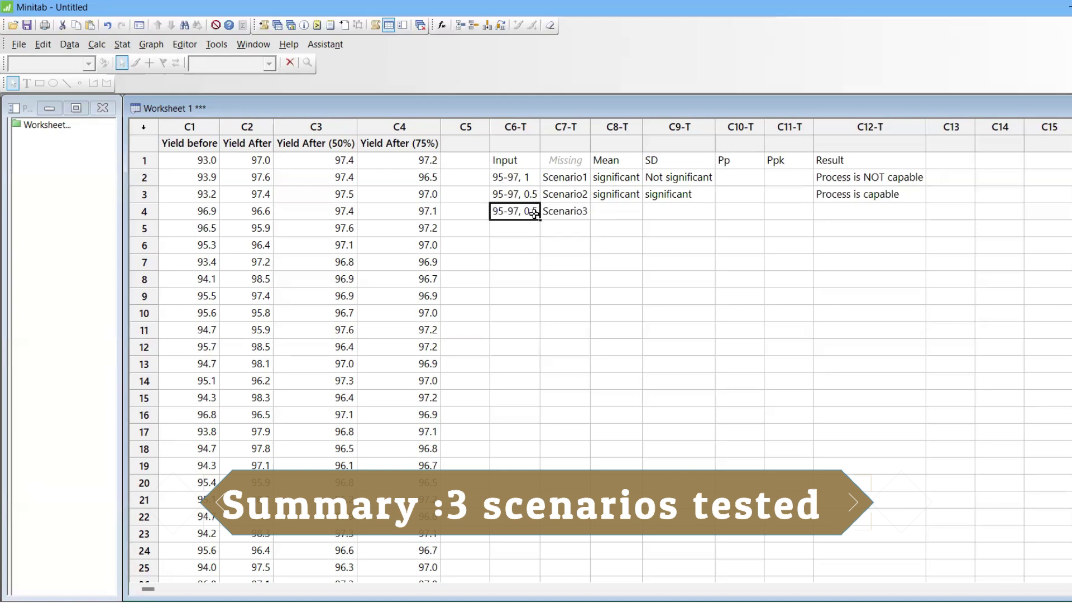
double_click(535, 212)
key(Delete)
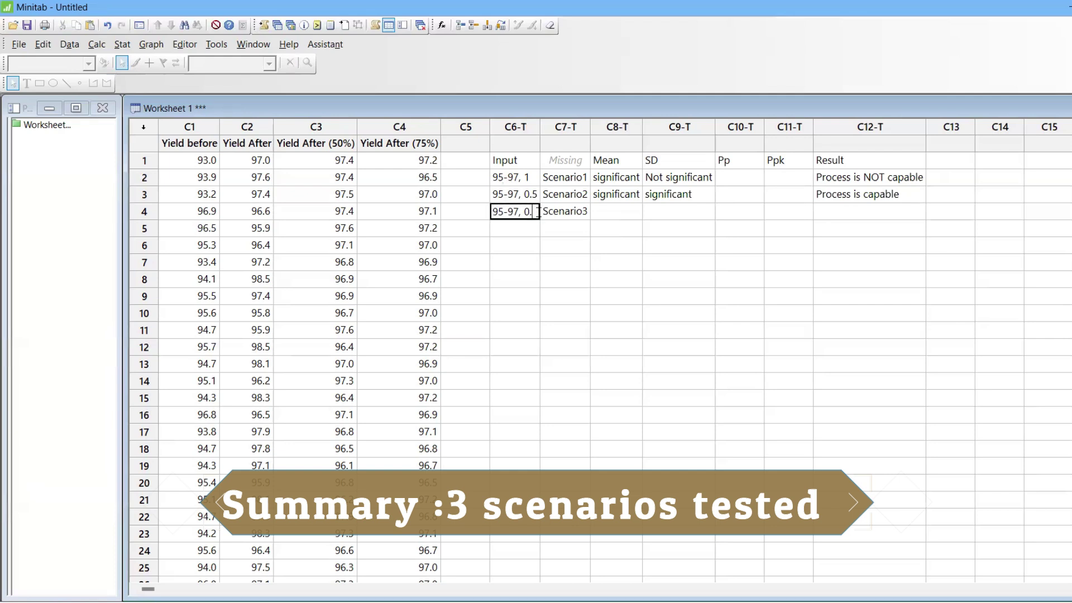
text(25)
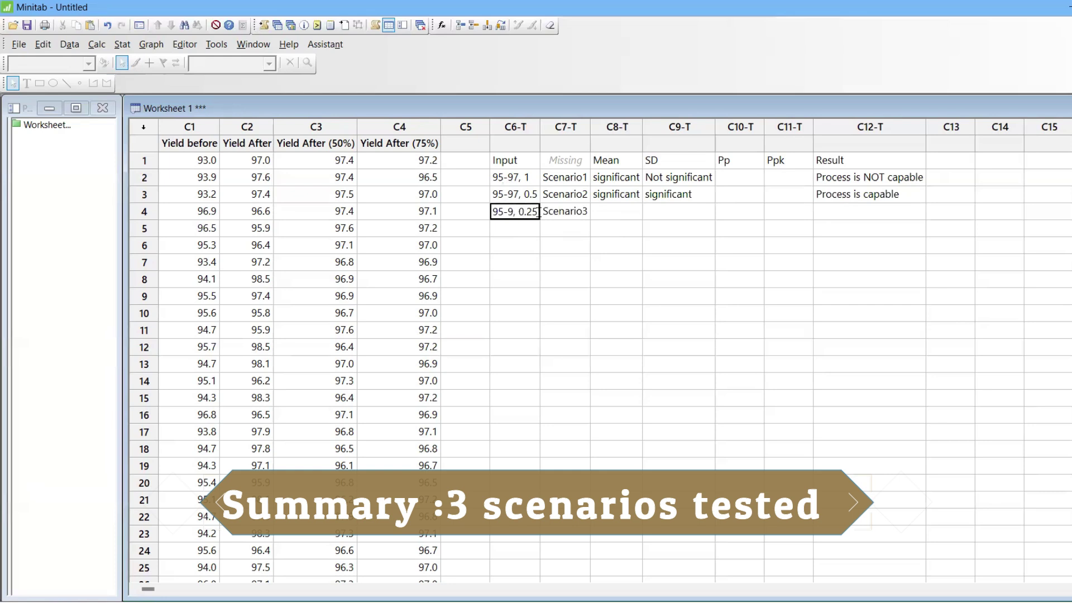
text(8)
key(BackSpace)
text(4)
Copy the Scenario2 Mean entry, significant, into the Mean and SD cells of Scenario3.
click(626, 212)
click(625, 200)
key(ctrl+c)
click(625, 207)
key(ctrl+v)
click(677, 209)
key(ctrl+v)
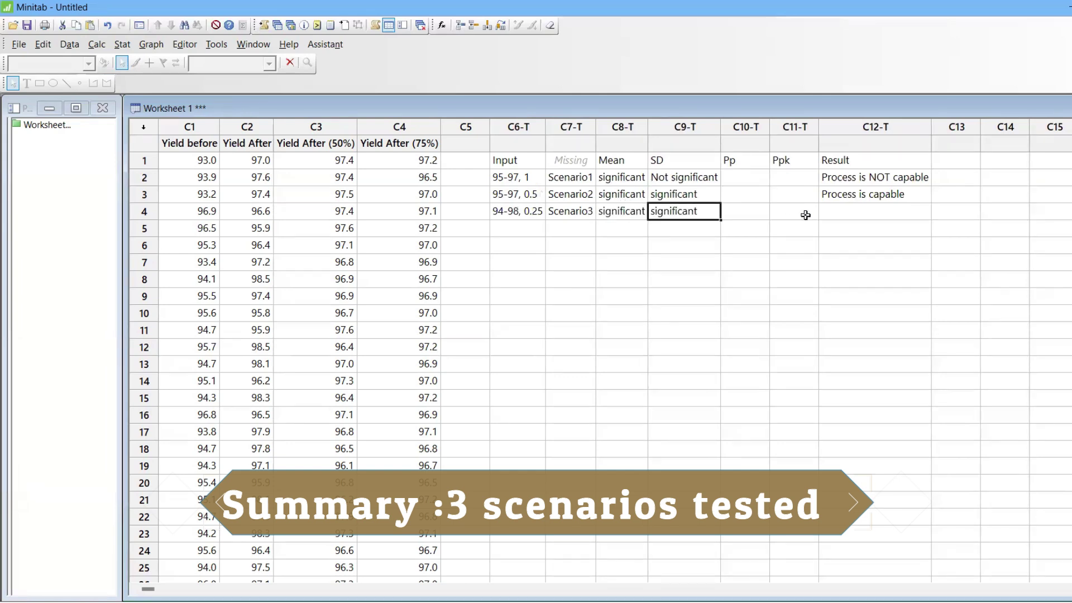
Copy the Scenario2 Result, Process is capable, into the Result cell of Scenario3.
click(850, 193)
key(ctrl+c)
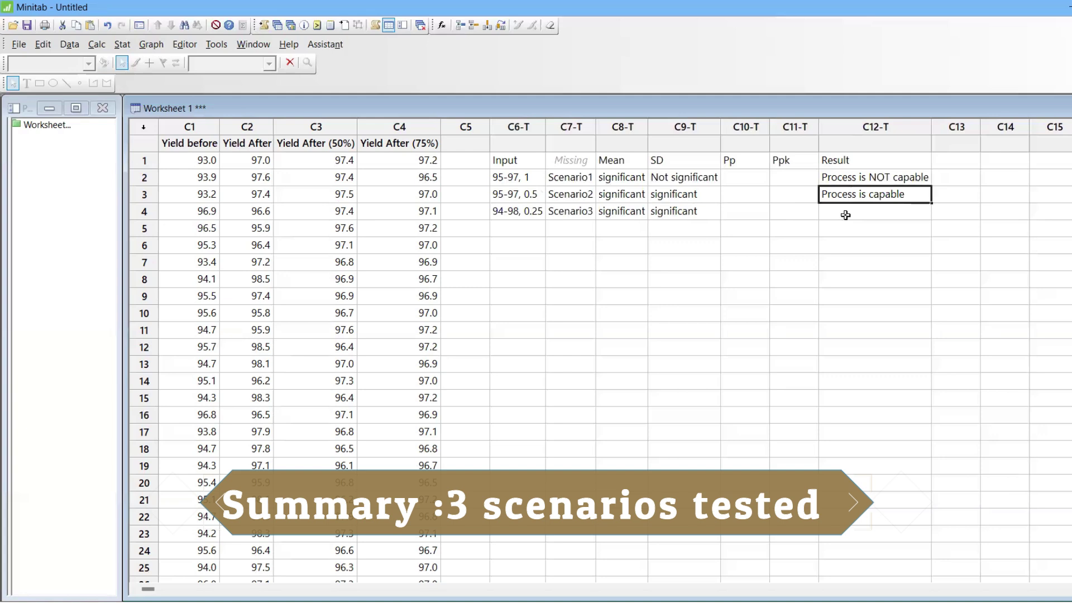
click(833, 215)
key(ctrl+v)
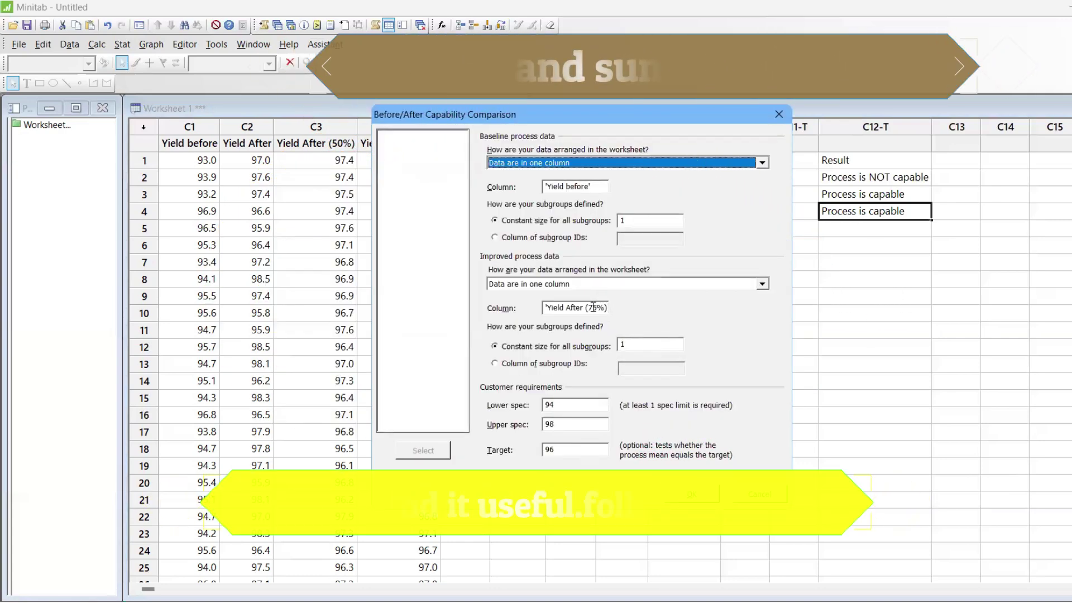
Run the before/after capability comparison for Yield After (75%), and repeat it with Yield After (50%) as the improved process column.
click(692, 493)
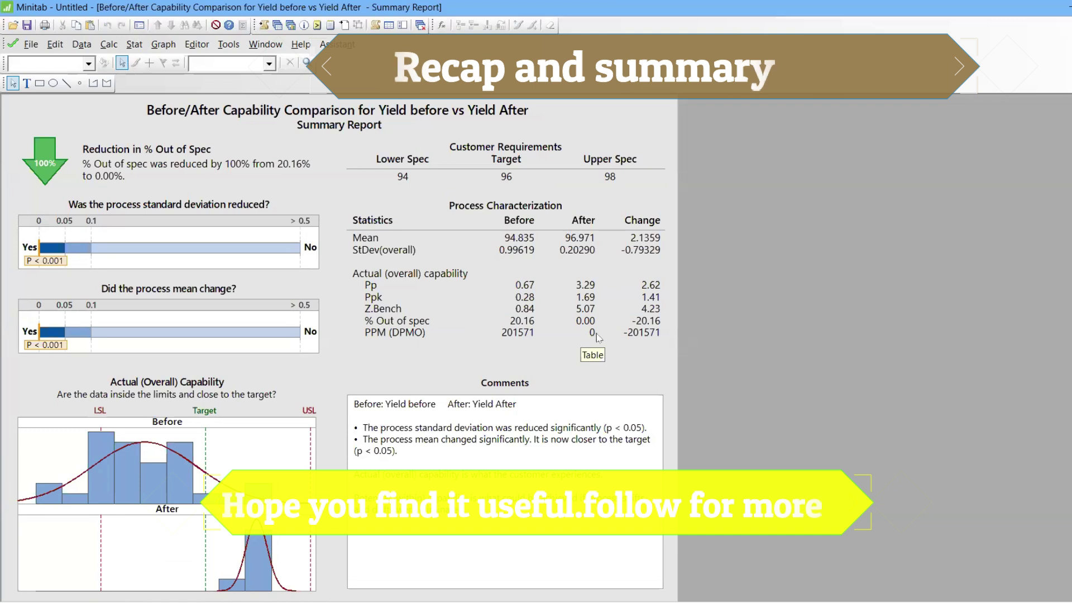
key(ctrl+e)
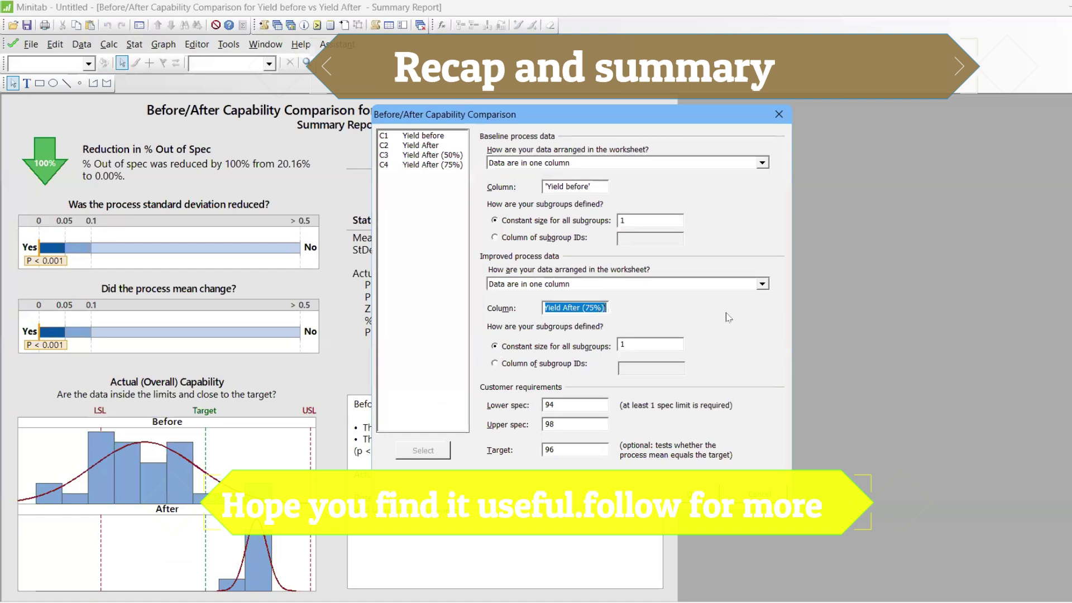
key(BackSpace)
click(430, 156)
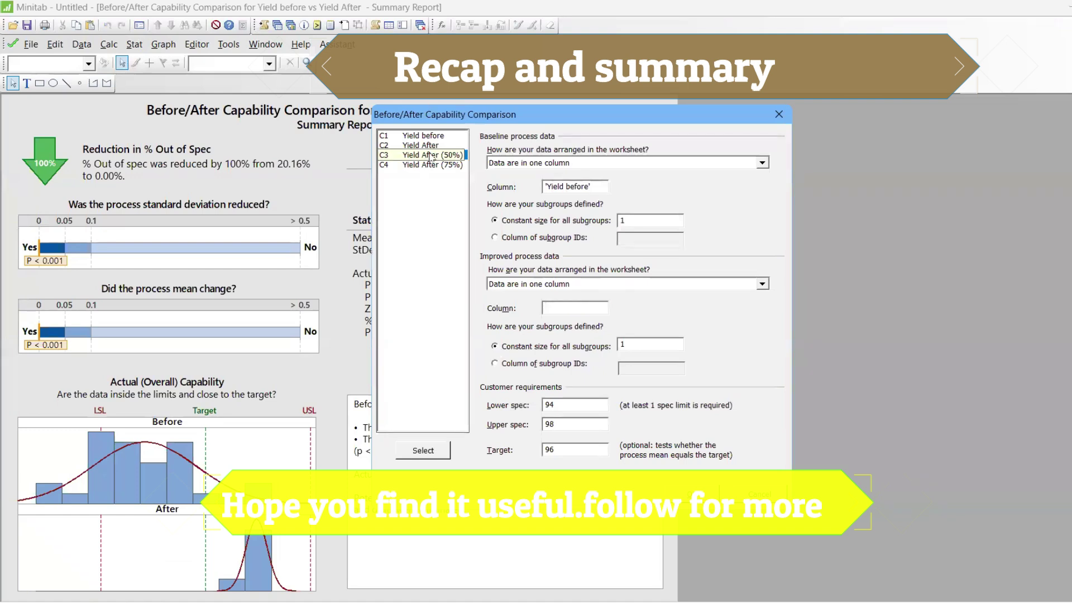
double_click(430, 156)
click(695, 495)
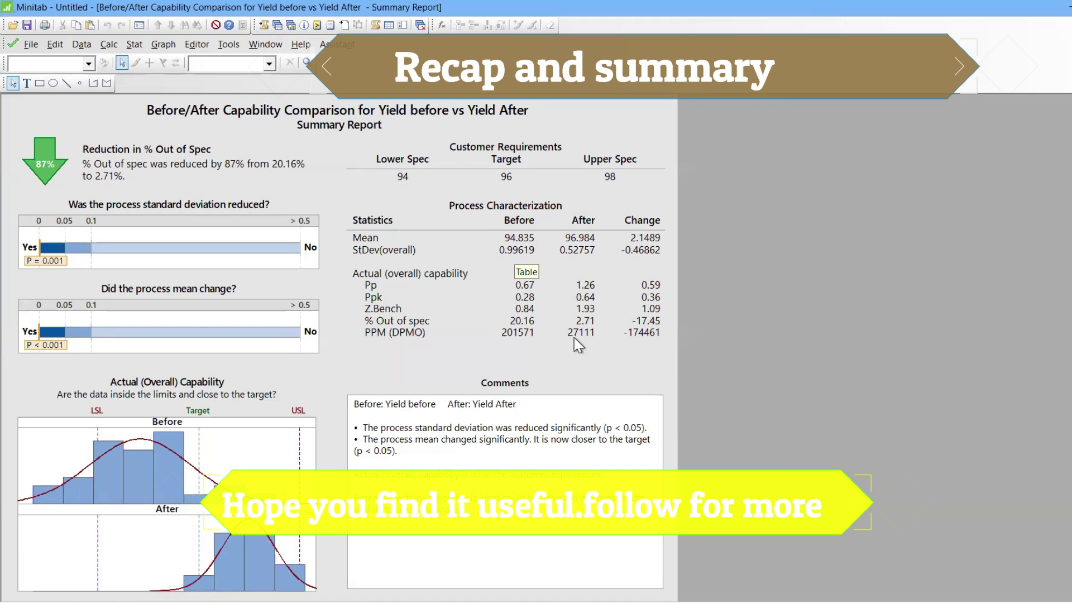
Rerun the before/after capability comparison with Yield After as the improved process column.
key(ctrl+e)
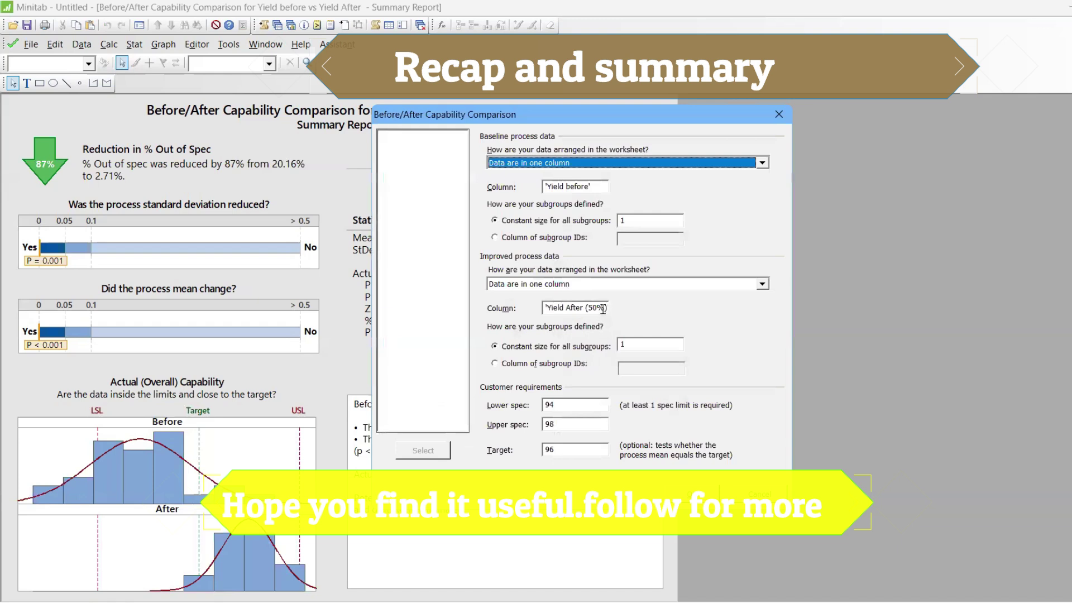
drag(603, 308, 525, 309)
key(BackSpace)
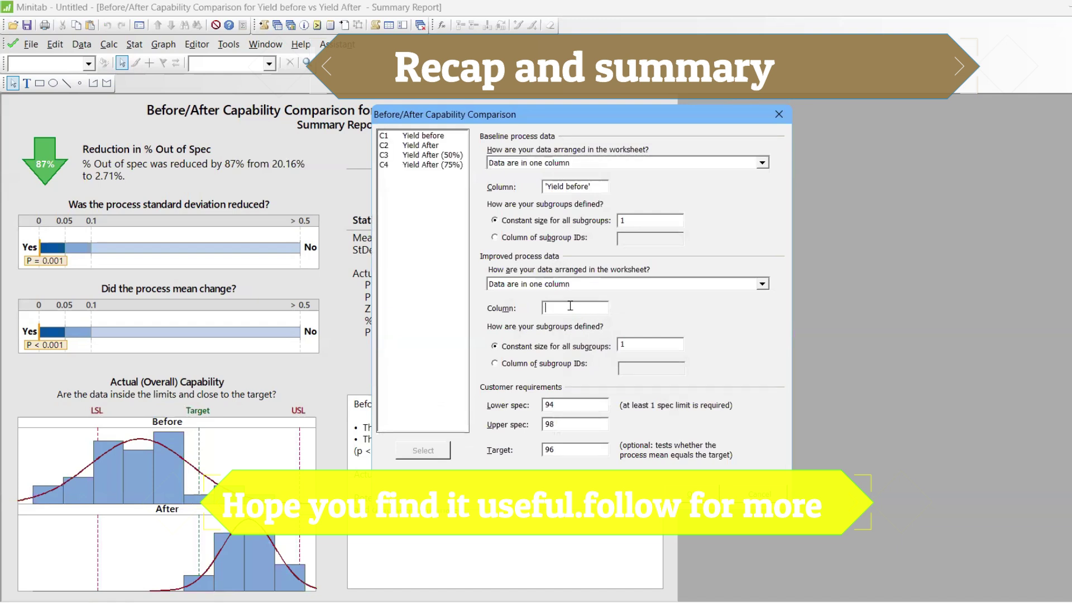
double_click(431, 147)
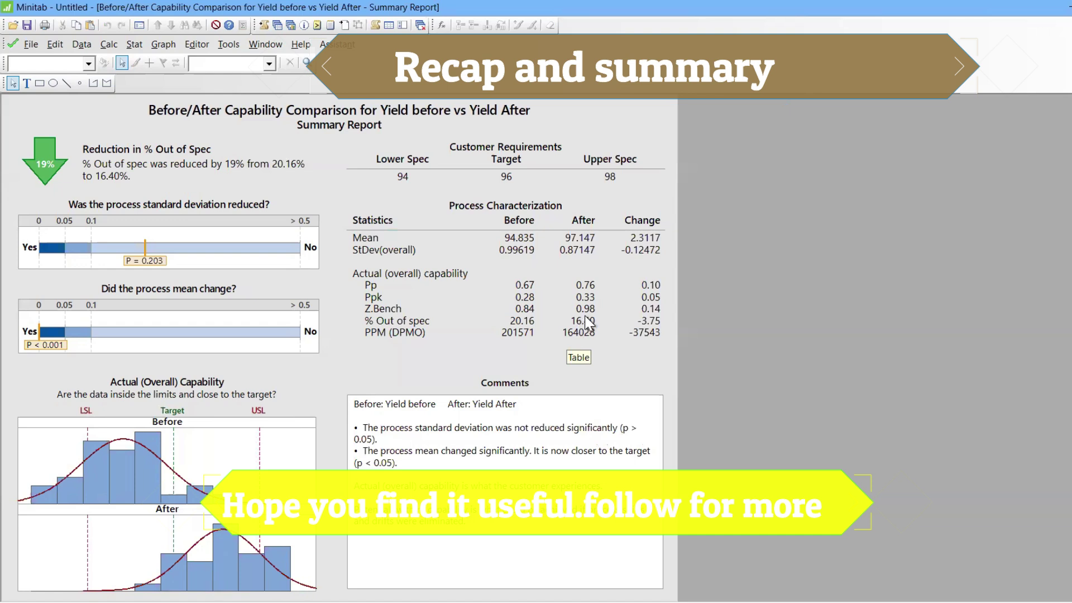
Reopen the capability comparison setup and replace the improved process column with Yield After (75%).
key(ctrl+e)
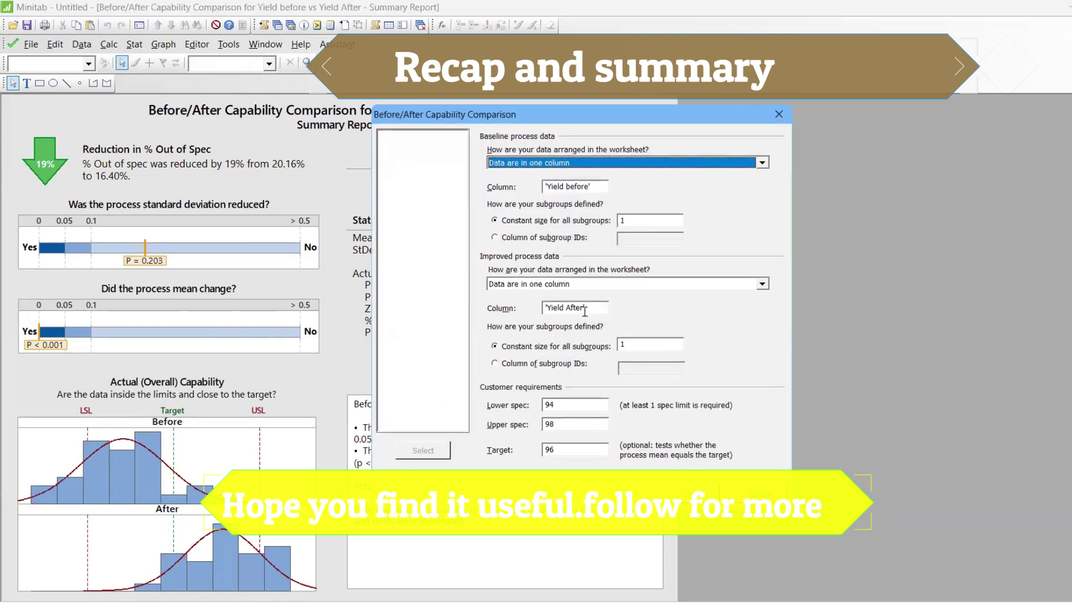
click(586, 308)
key(shift+Home)
key(BackSpace)
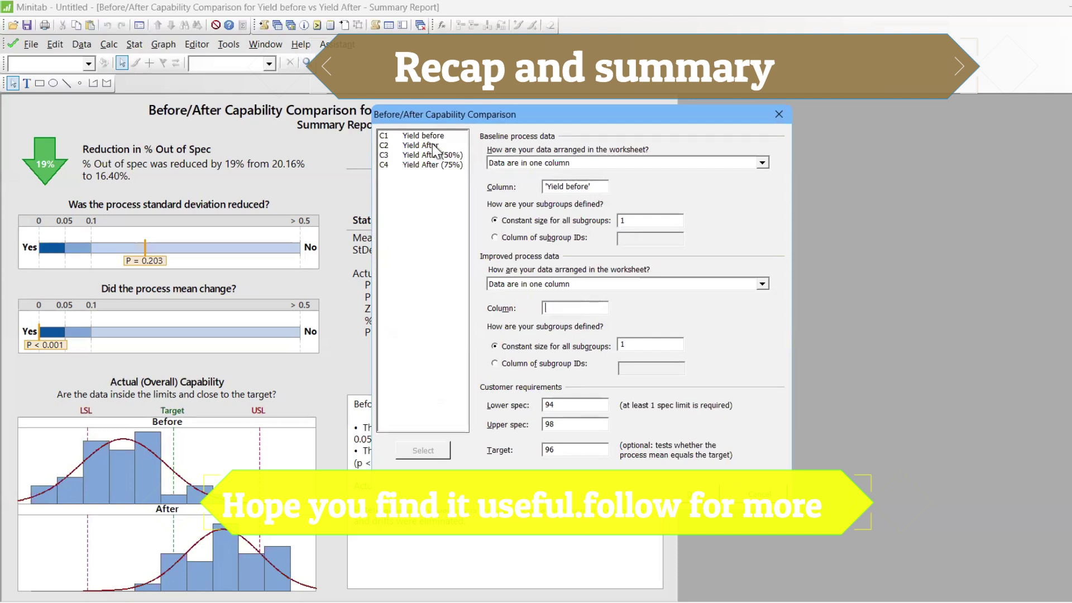
double_click(440, 167)
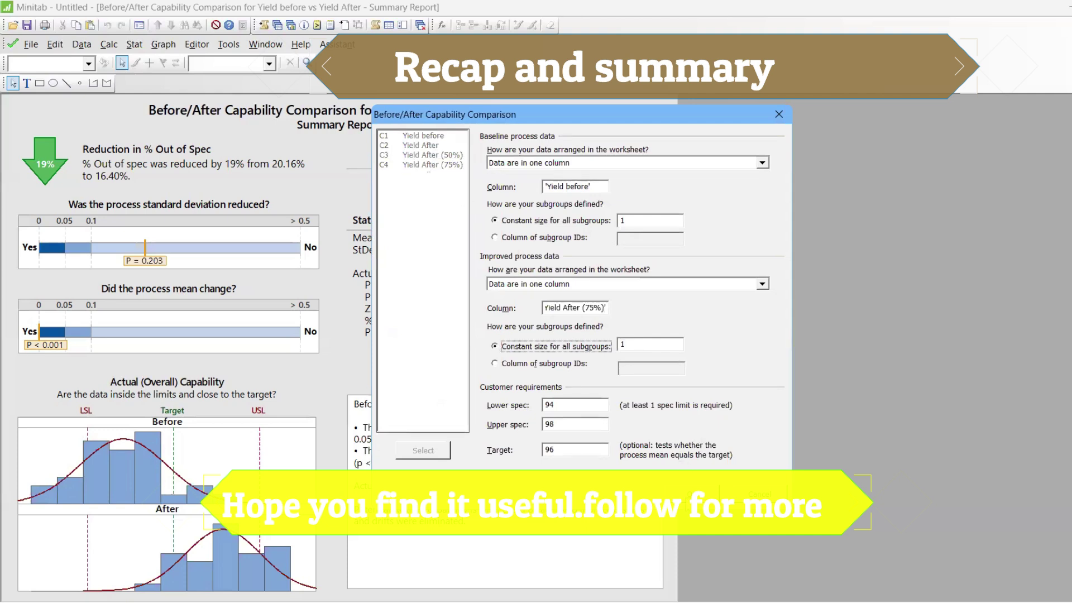